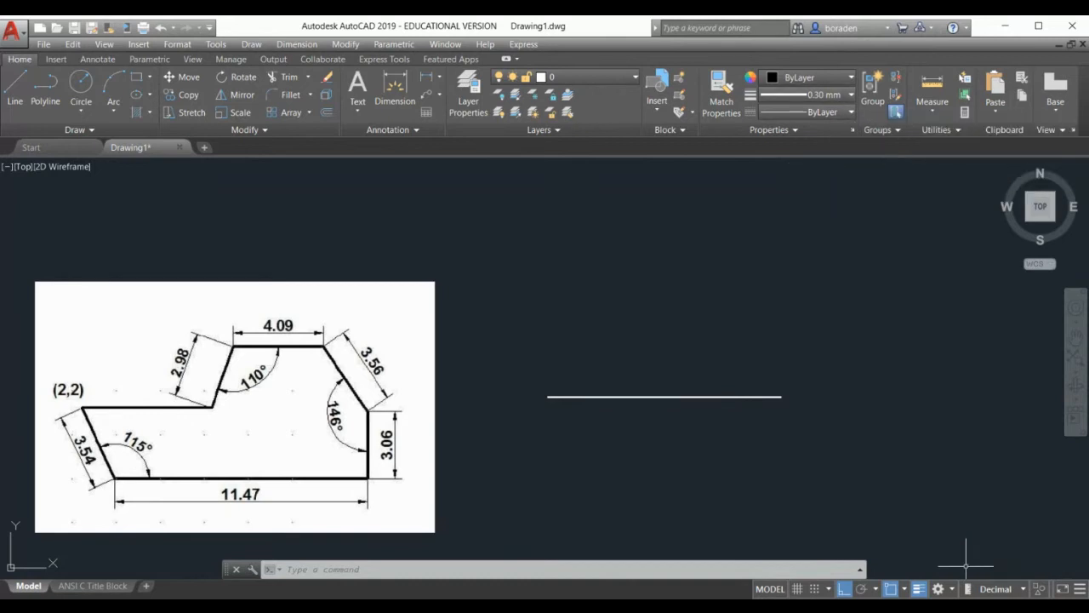
# - Switch the lineweight display off and back on, and delete the horizontal line beside the reference image
pyautogui.click(919, 589)
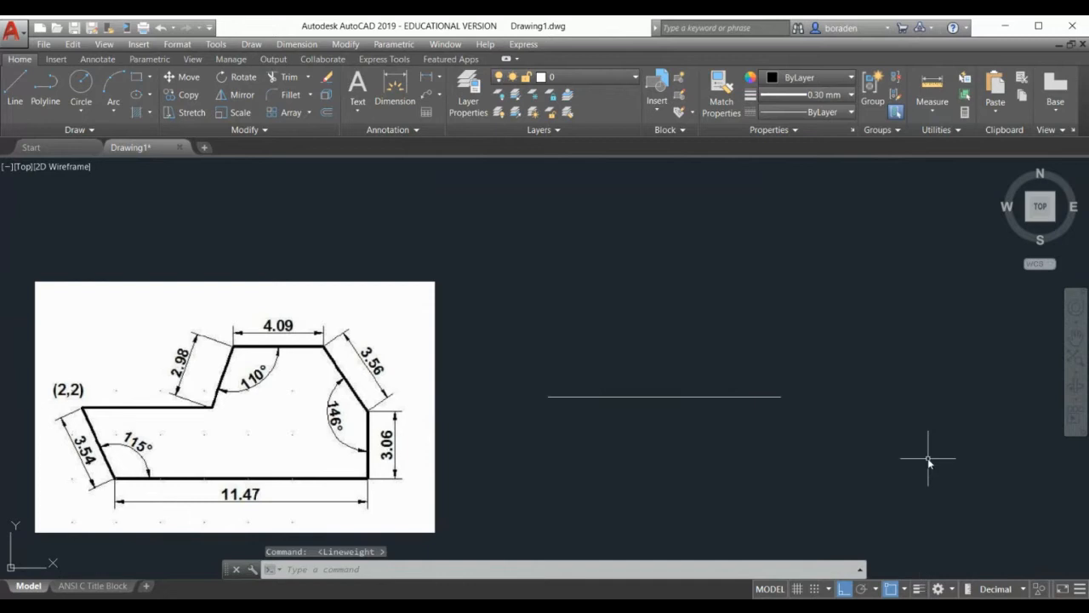
pyautogui.click(572, 397)
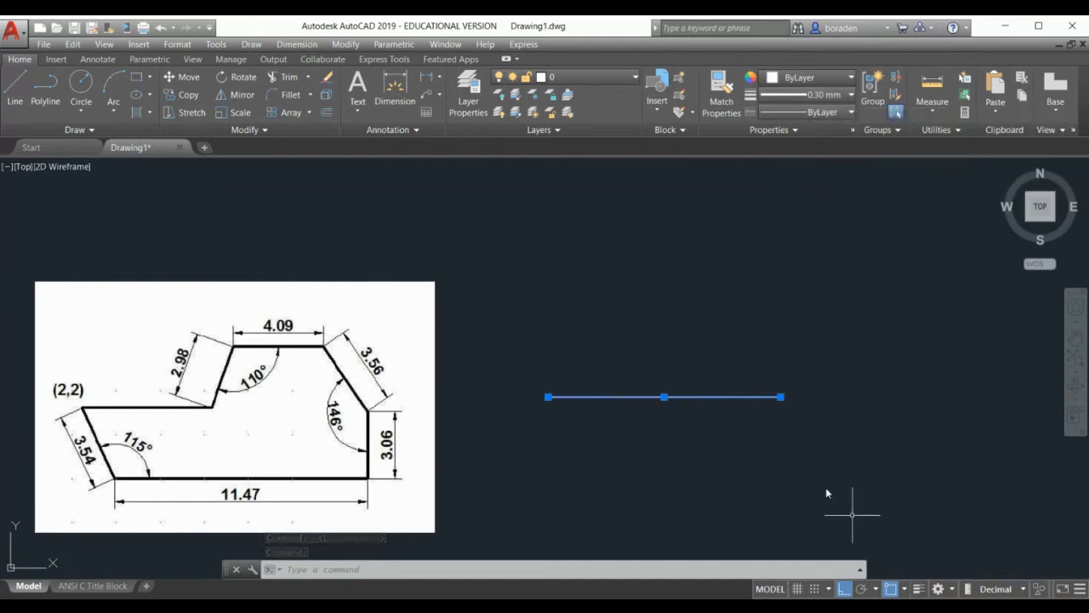
pyautogui.click(918, 593)
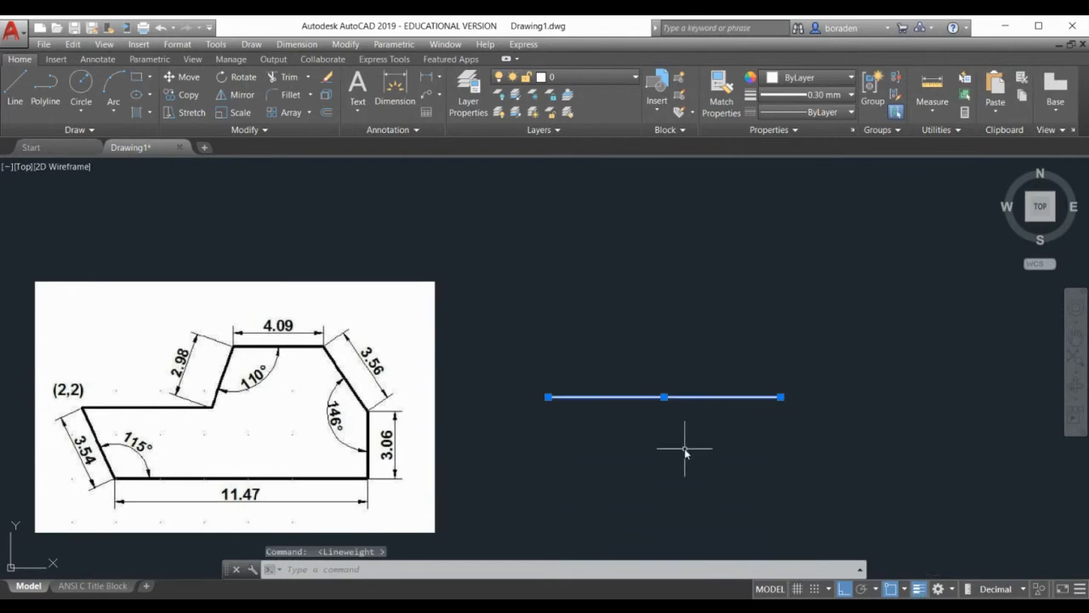
pyautogui.press('Delete')
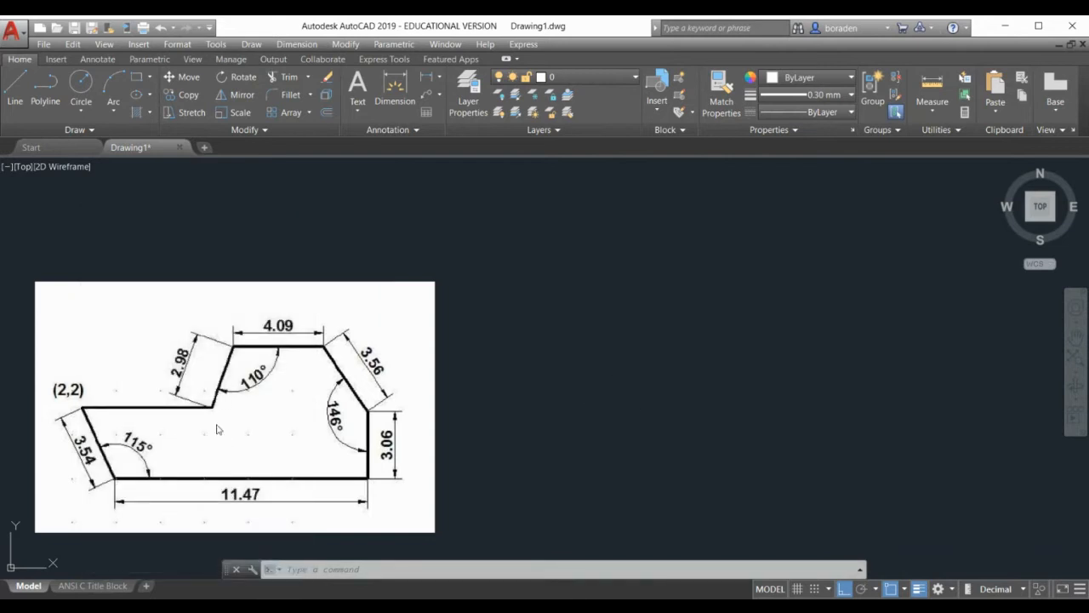
# - Start a line at point 2,2 and turn Ortho mode off
pyautogui.click(15, 93)
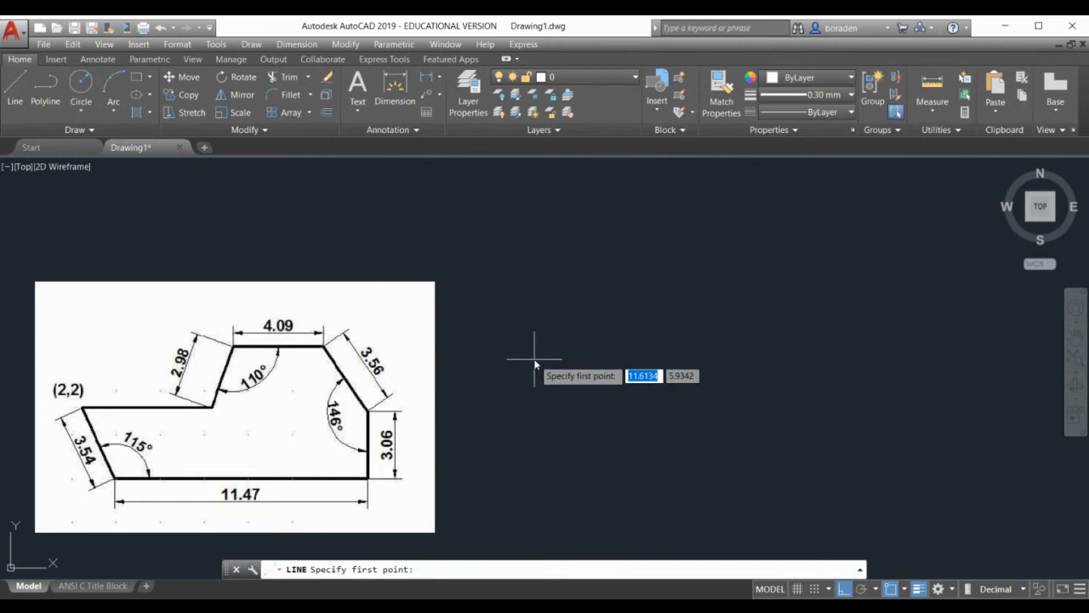
pyautogui.write('2,2')
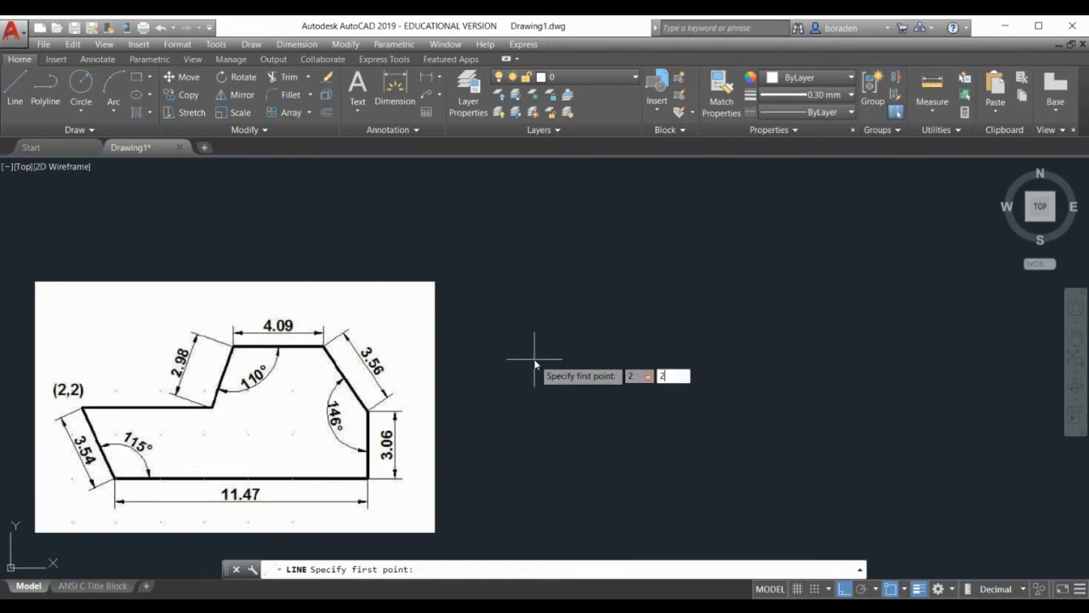
pyautogui.press('Return')
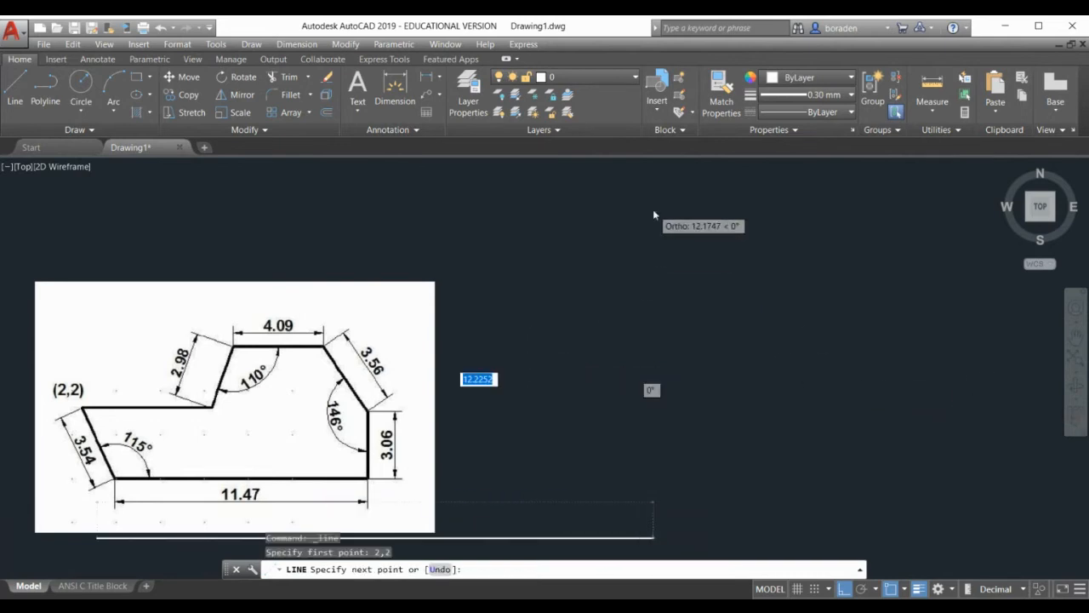
pyautogui.scroll(-2, 608, 236)
pyautogui.scroll(2, 584, 252)
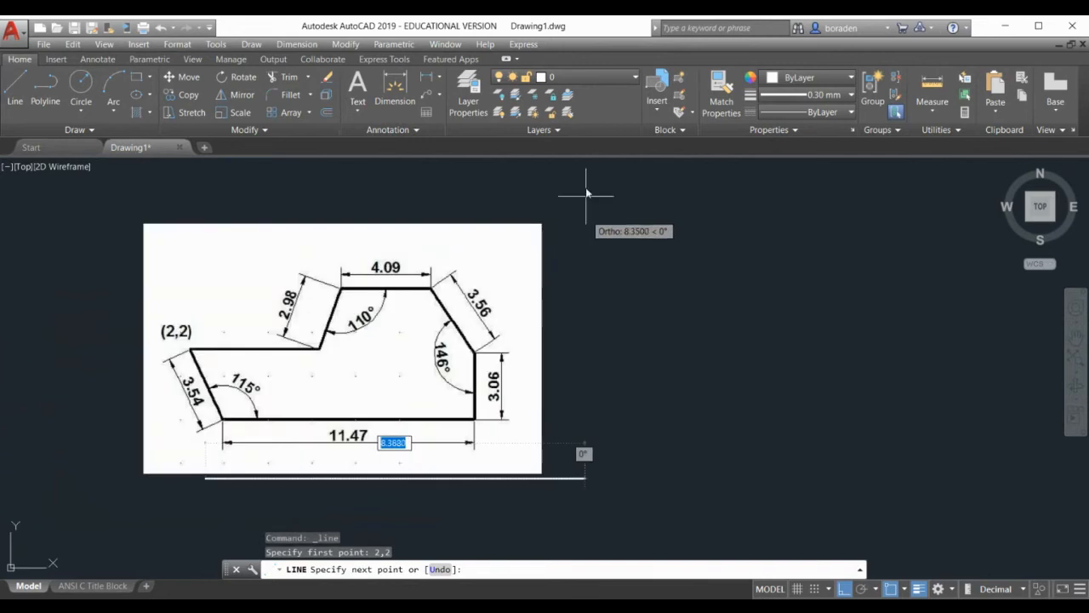
pyautogui.scroll(-4, 584, 194)
pyautogui.scroll(4, 530, 315)
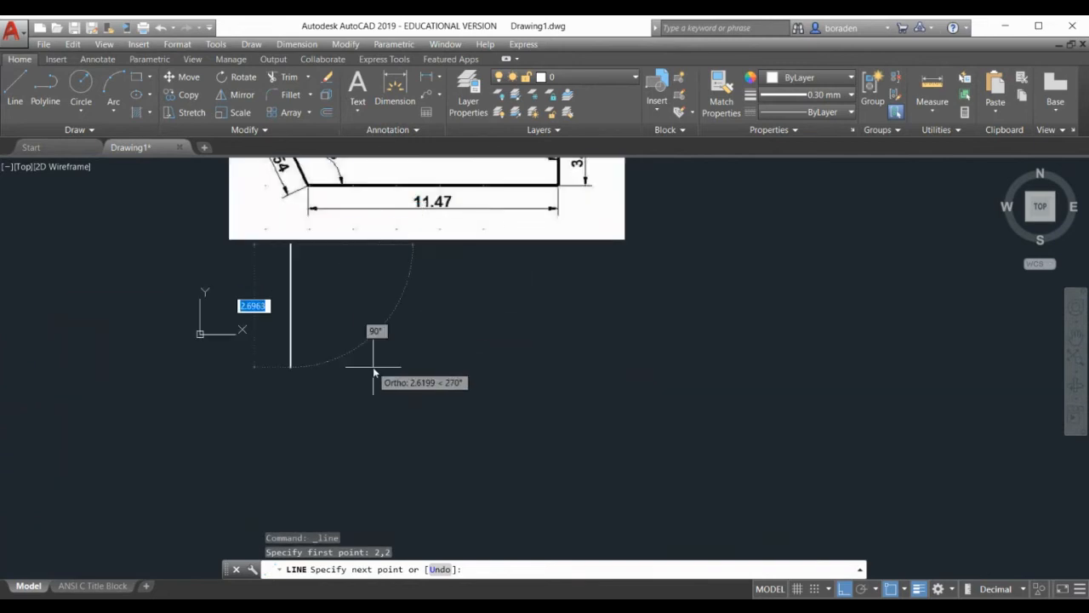
pyautogui.press('F8')
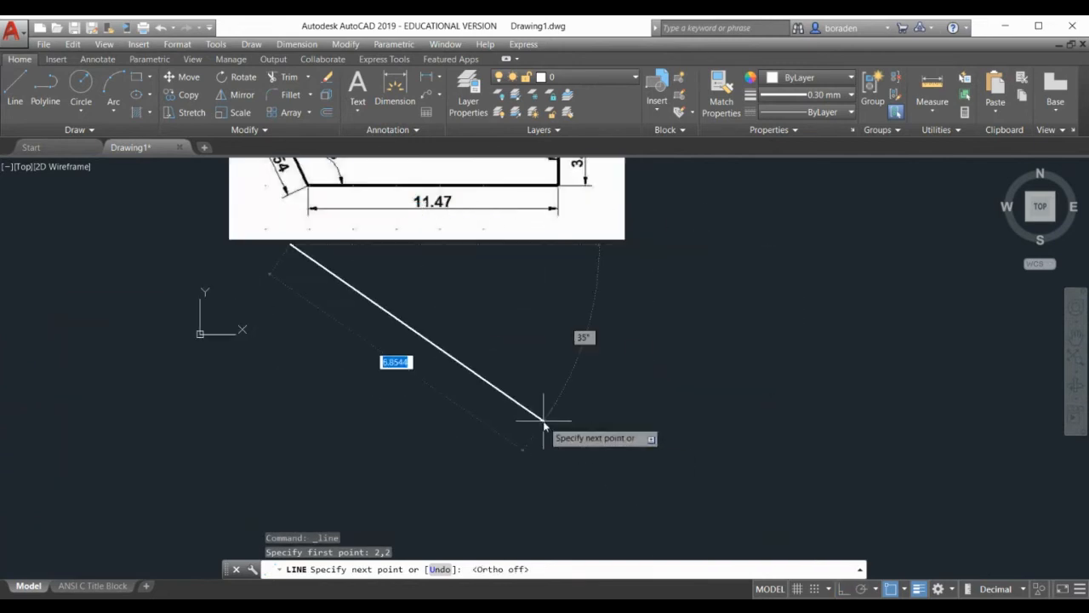
pyautogui.scroll(-2, 284, 421)
pyautogui.scroll(-1, 284, 421)
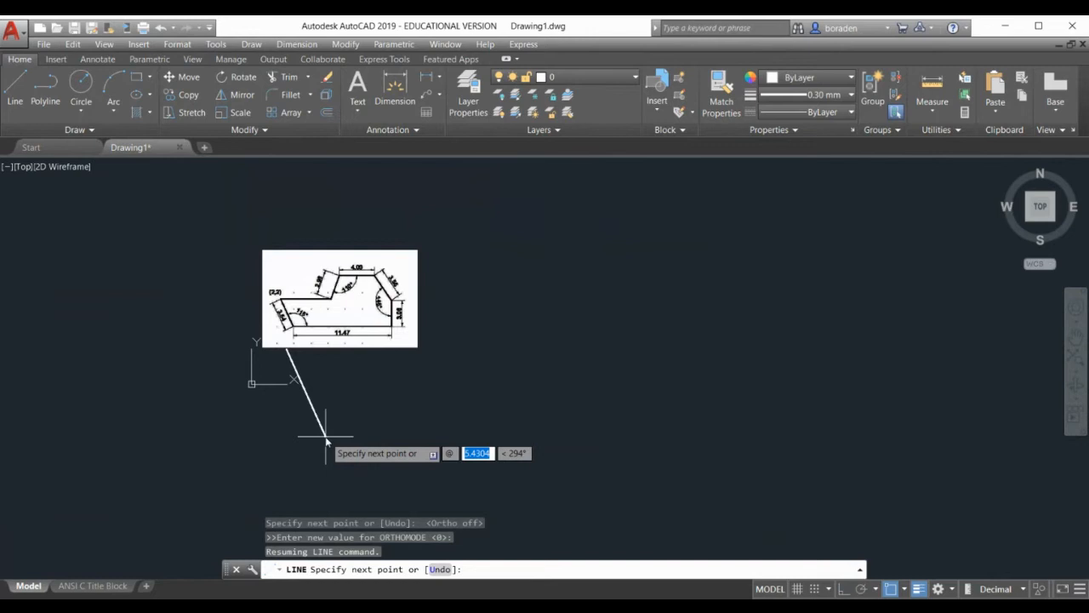
# - Draw the first line segment 3.54 long at an angle of -63° and end the Line command
pyautogui.write('3.54')
pyautogui.press('Tab')
pyautogui.write('-')
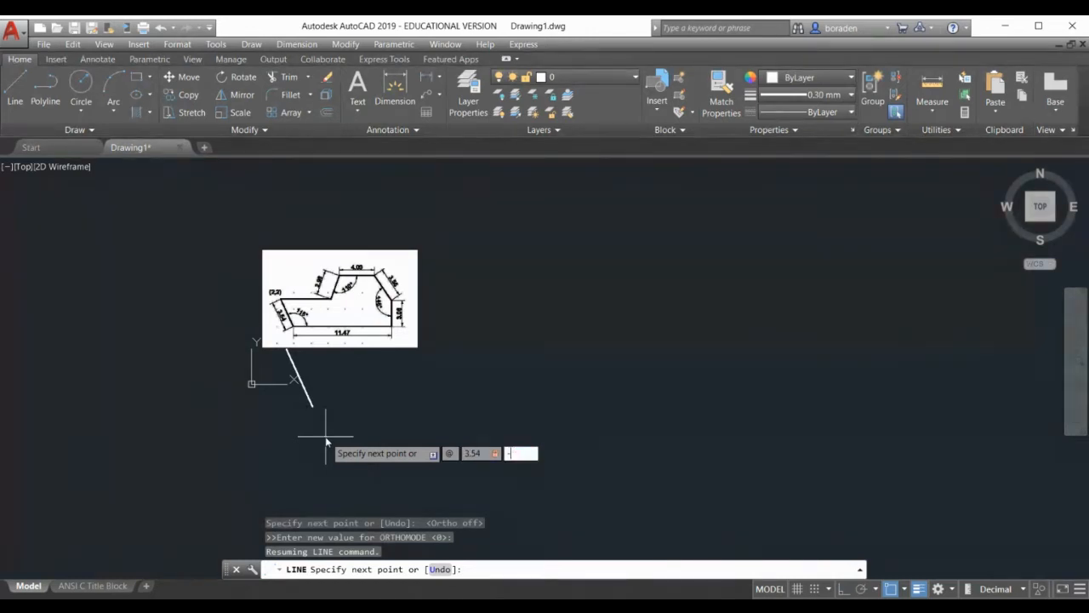
pyautogui.write('63')
pyautogui.press('Return')
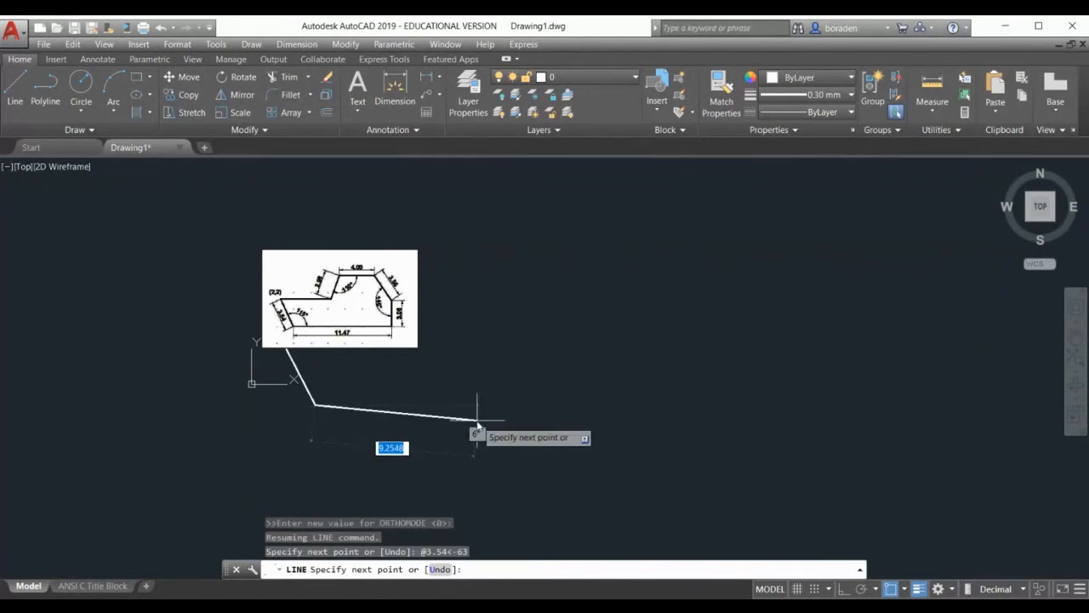
pyautogui.press('Escape')
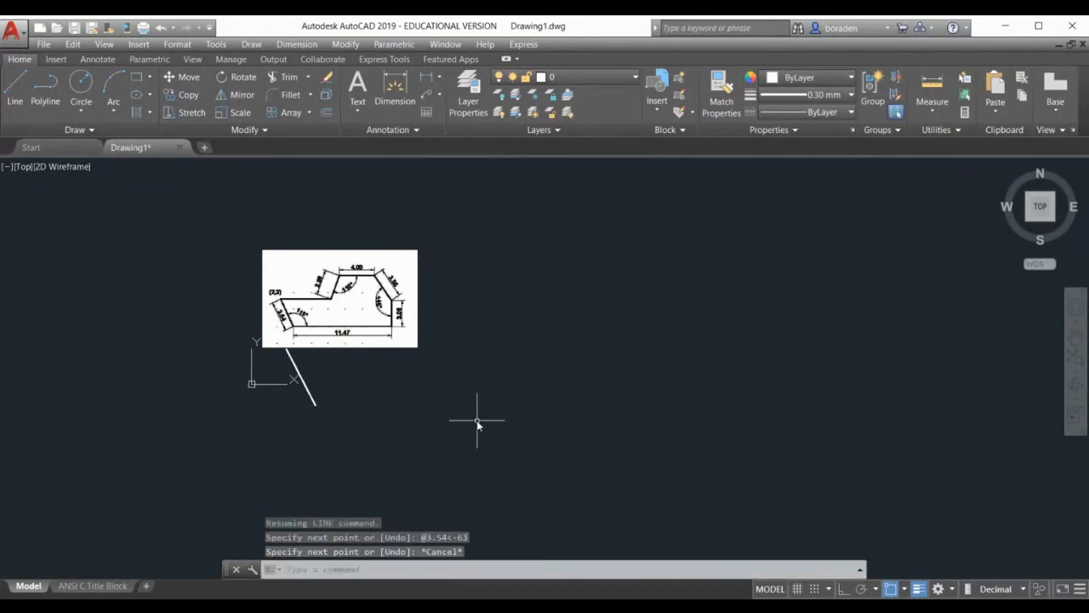
# - Shift the reference image slightly to the right, away from the slanted line
pyautogui.scroll(3, 397, 365)
pyautogui.scroll(-3, 399, 368)
pyautogui.click(399, 368)
pyautogui.click(376, 338)
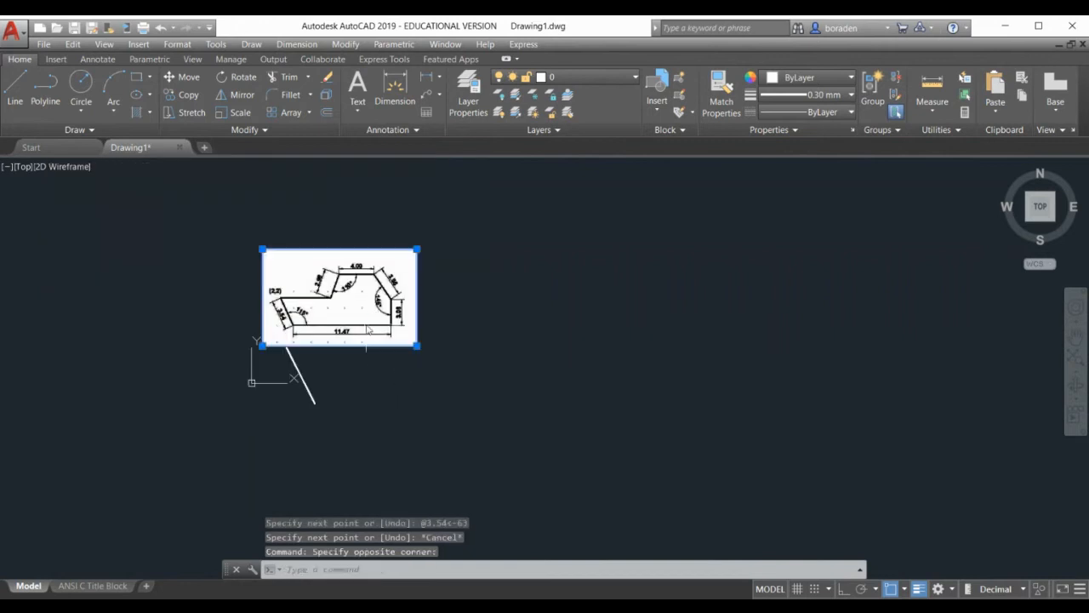
pyautogui.click(408, 325)
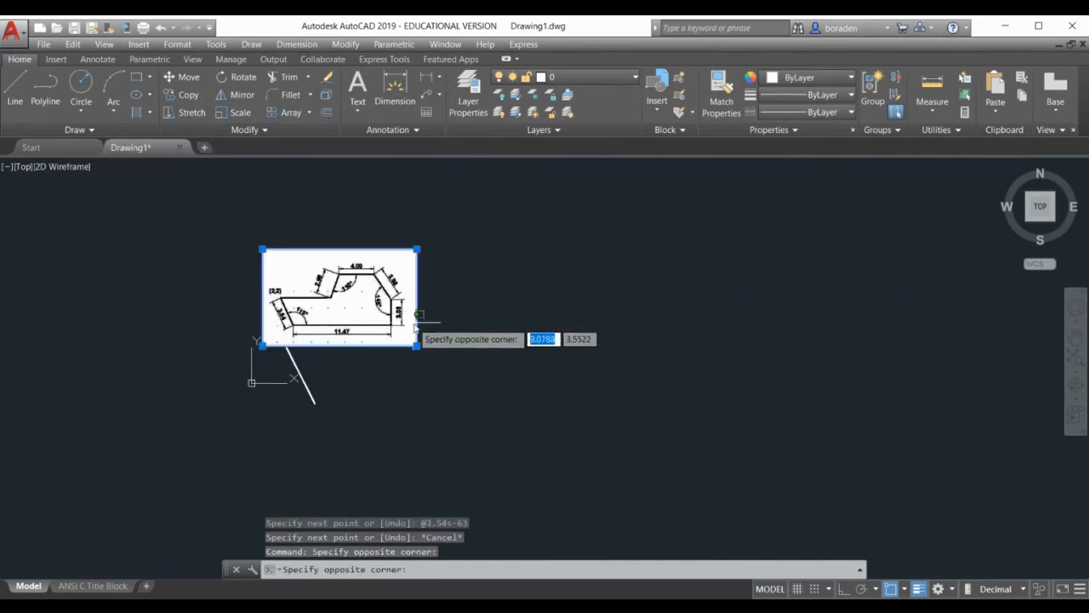
pyautogui.click(344, 313)
pyautogui.moveTo(339, 316); pyautogui.dragTo(371, 318)
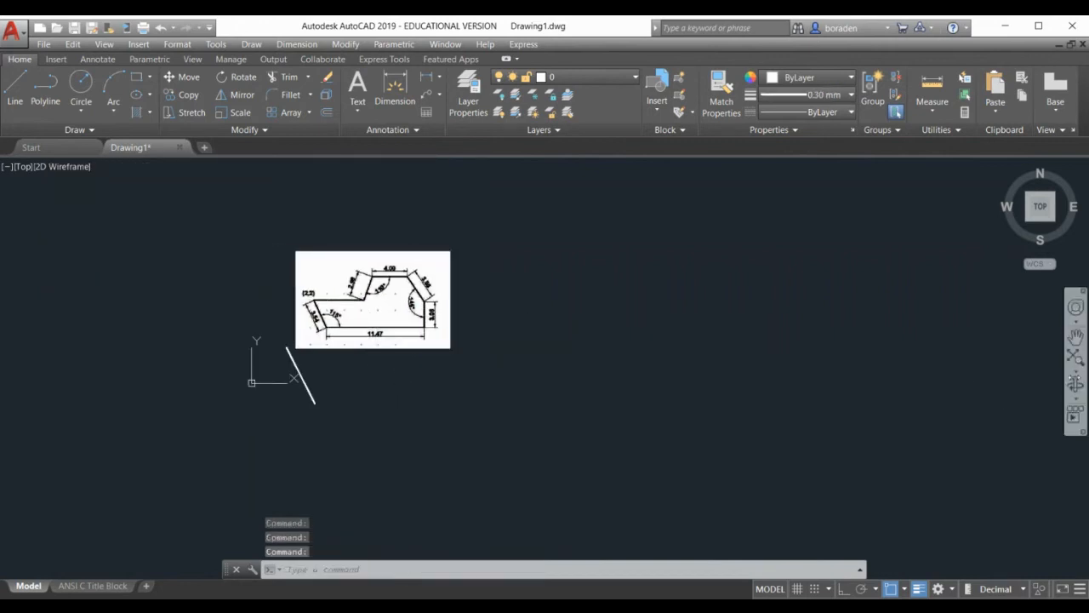
# - Delete the reference image from the drawing
pyautogui.click(427, 320)
pyautogui.click(366, 301)
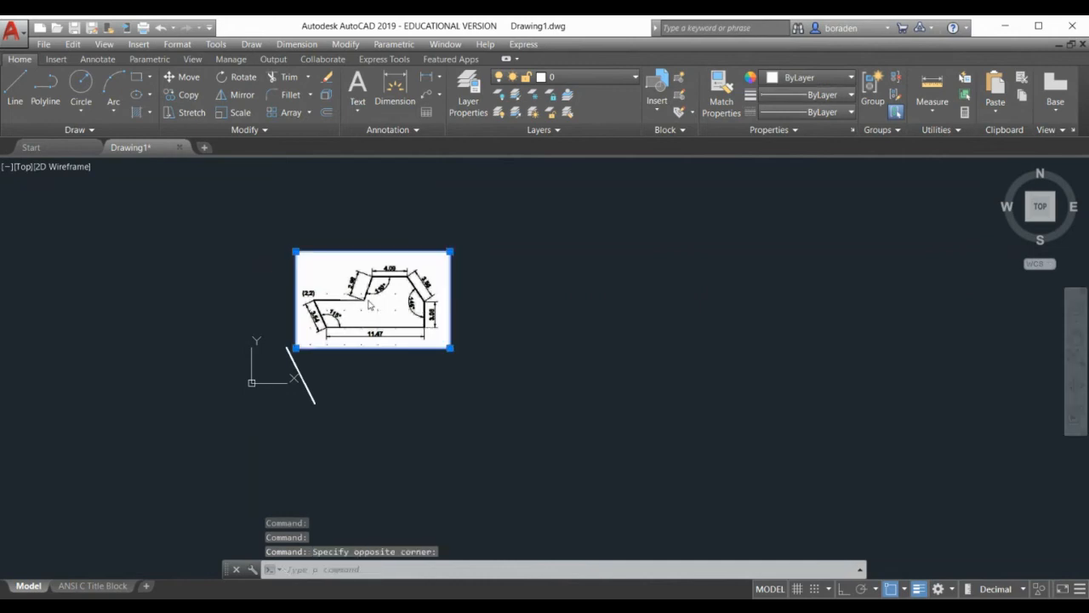
pyautogui.click(362, 301)
pyautogui.click(336, 295)
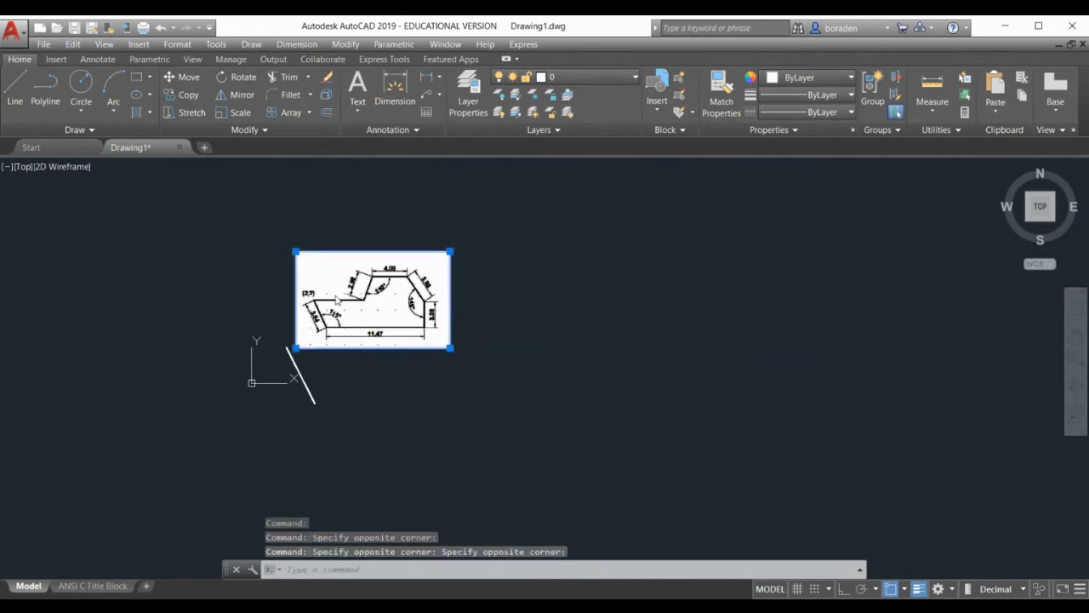
pyautogui.click(332, 294)
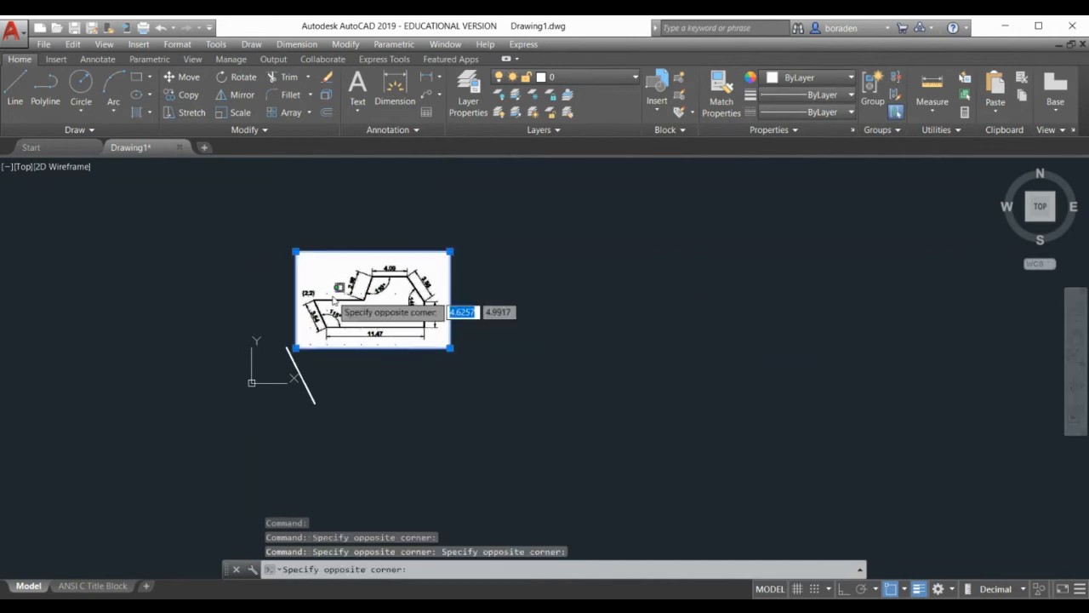
pyautogui.click(443, 366)
pyautogui.press('Delete')
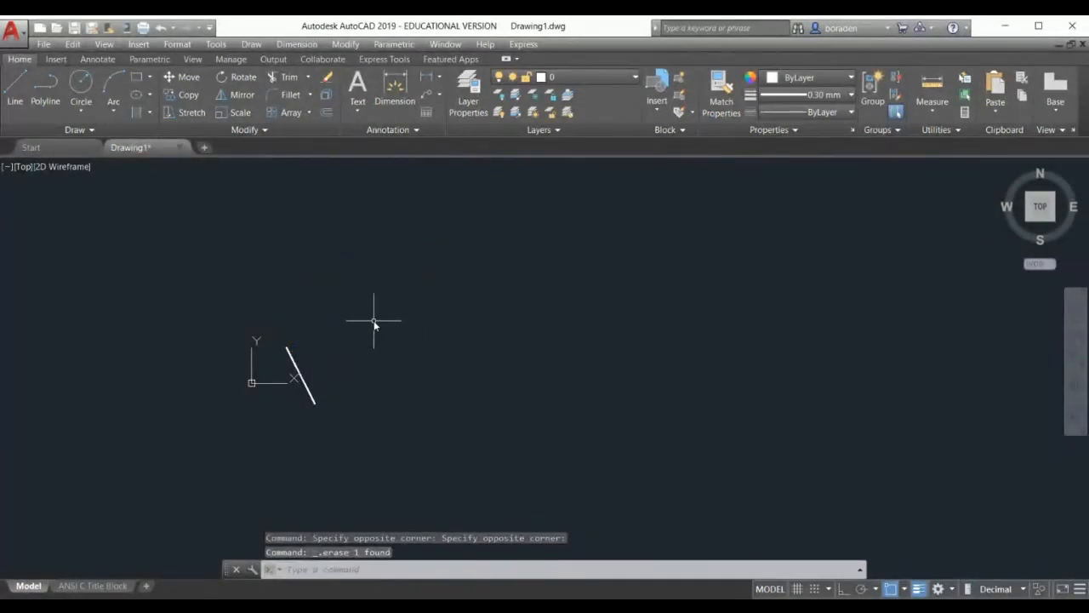
# - Paste the copied reference image well to the right of the slanted line, accepting the default OLE text size
pyautogui.scroll(2, 380, 322)
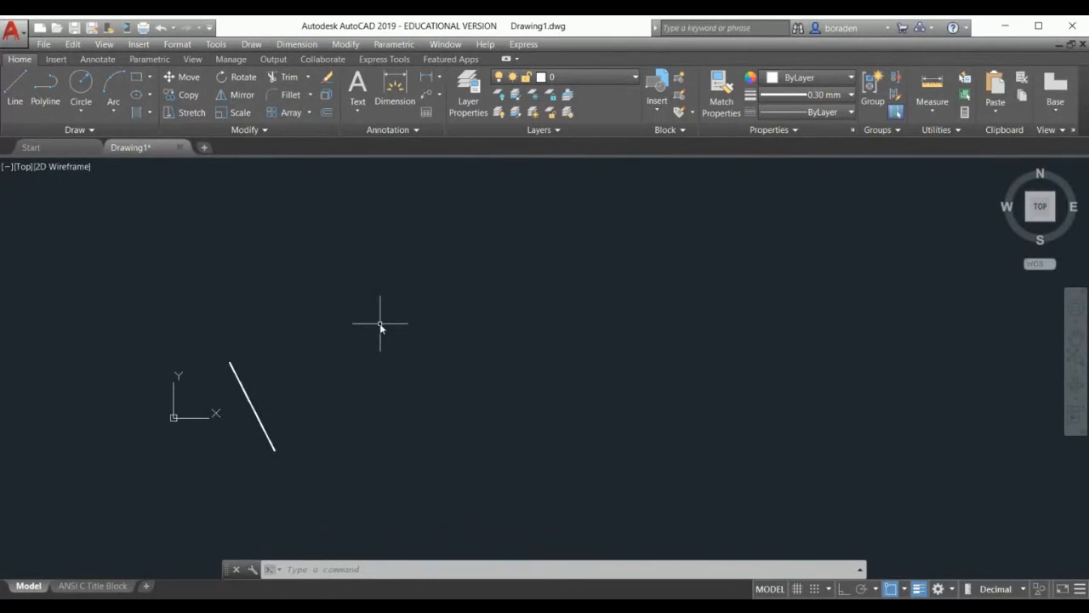
pyautogui.hotkey('ctrl', 'v')
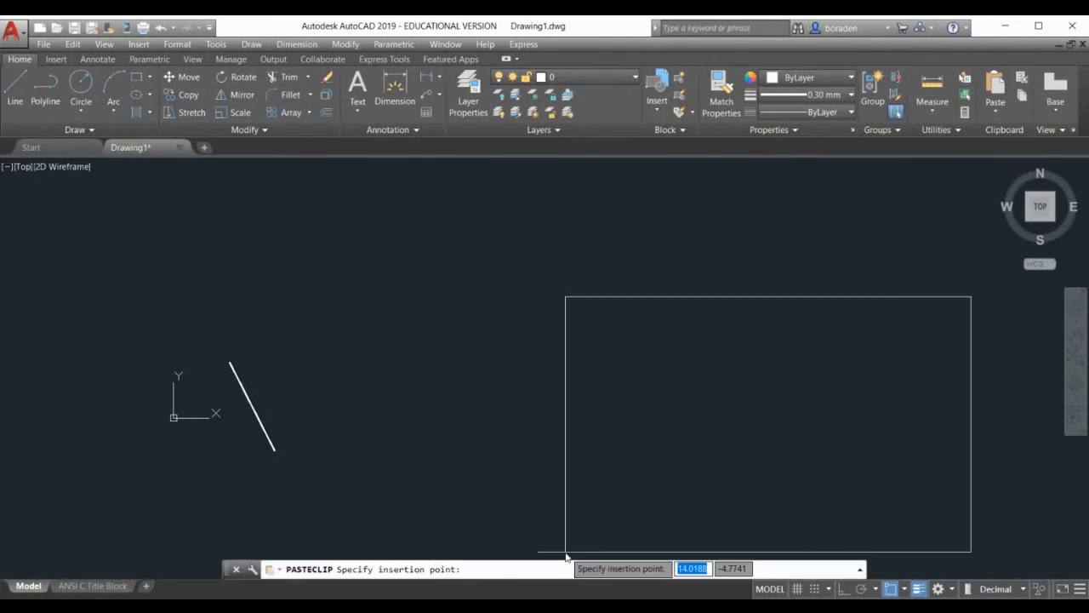
pyautogui.click(616, 553)
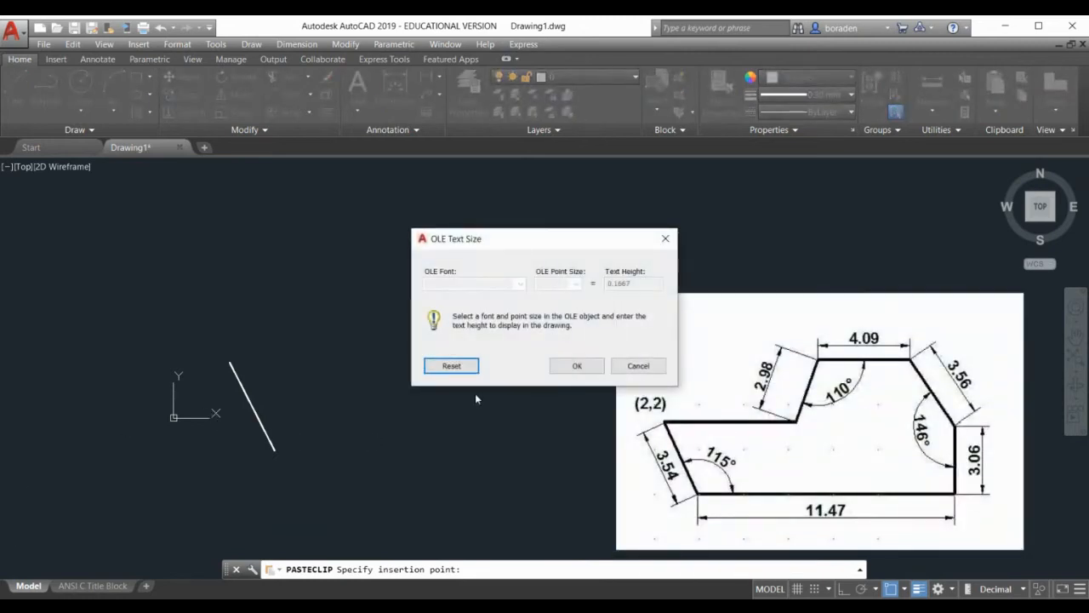
pyautogui.click(577, 365)
# - Delete the slanted line near the origin
pyautogui.click(358, 386)
pyautogui.click(165, 435)
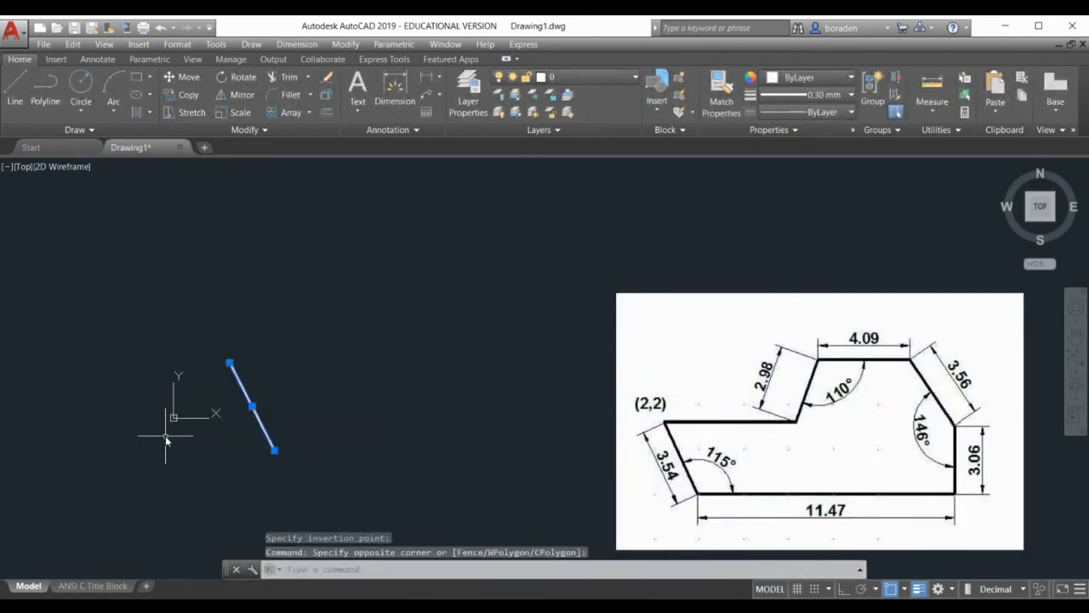
pyautogui.press('Delete')
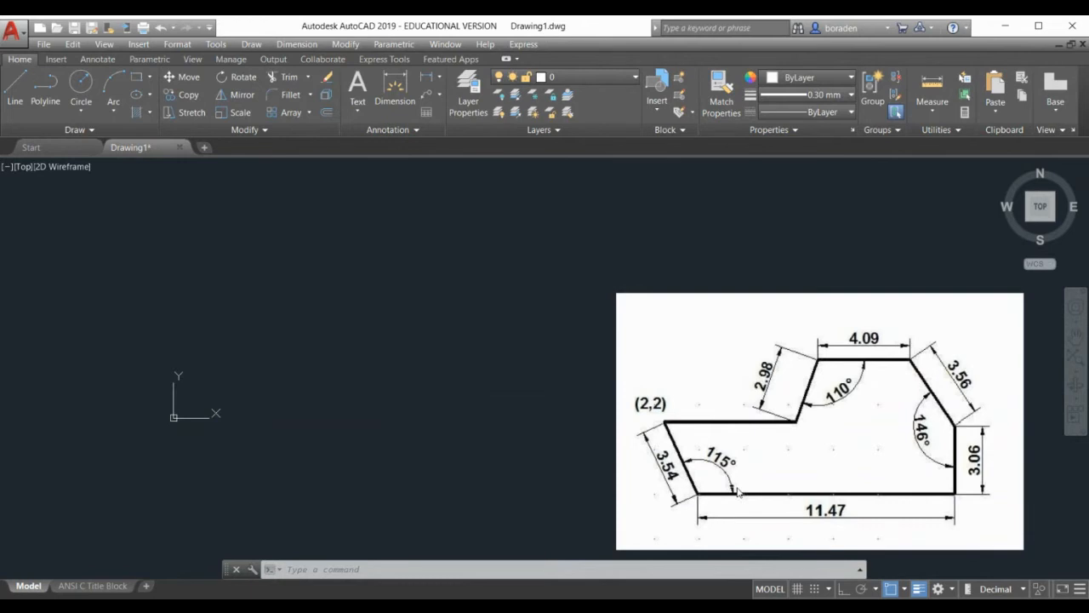
pyautogui.click(16, 90)
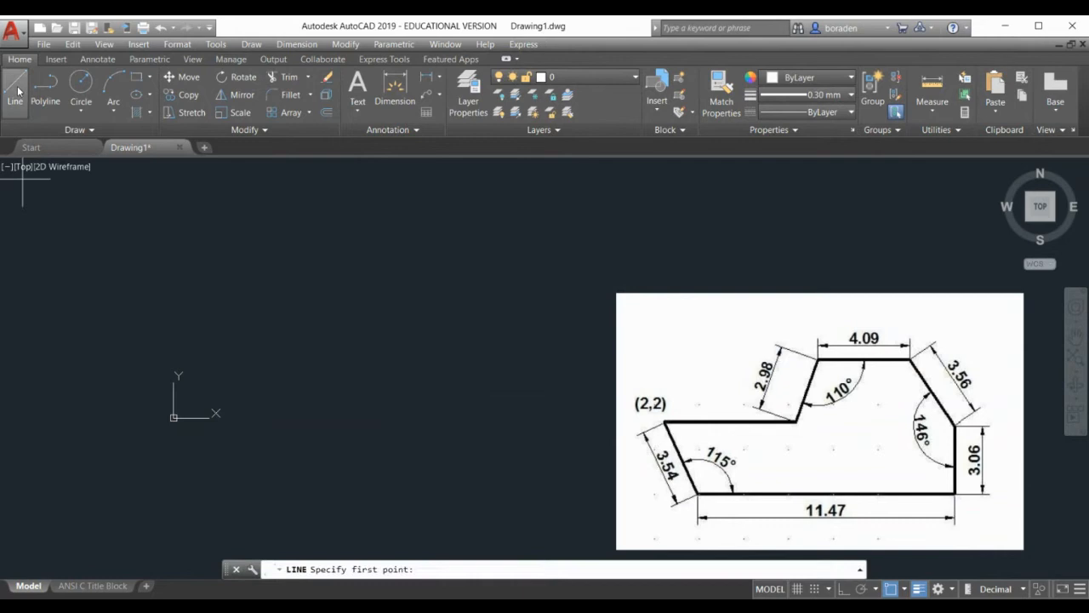
pyautogui.write('2,2')
pyautogui.press('Return')
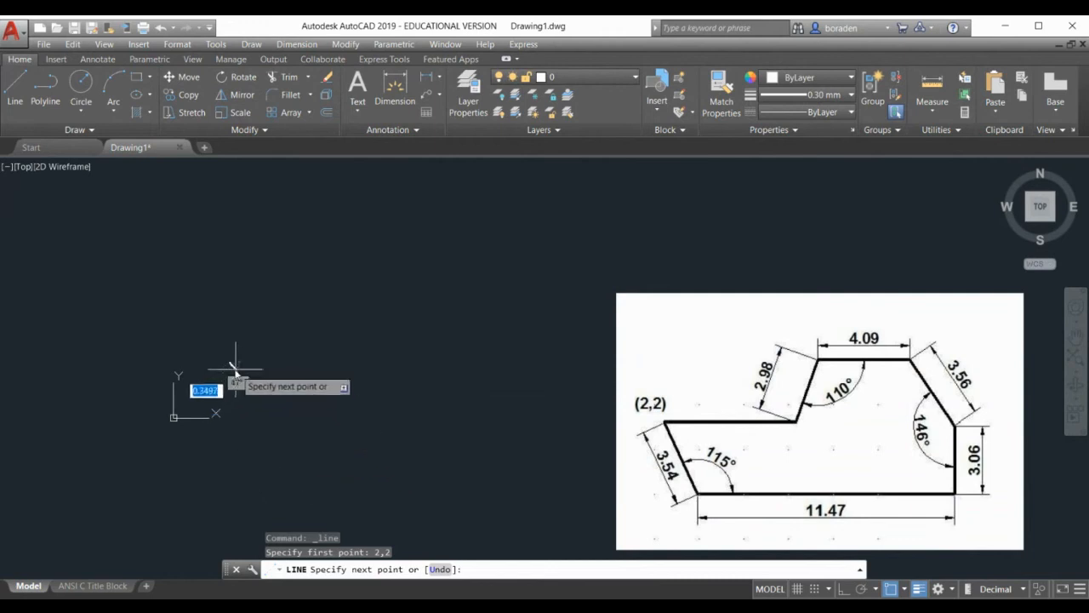
pyautogui.press('Escape')
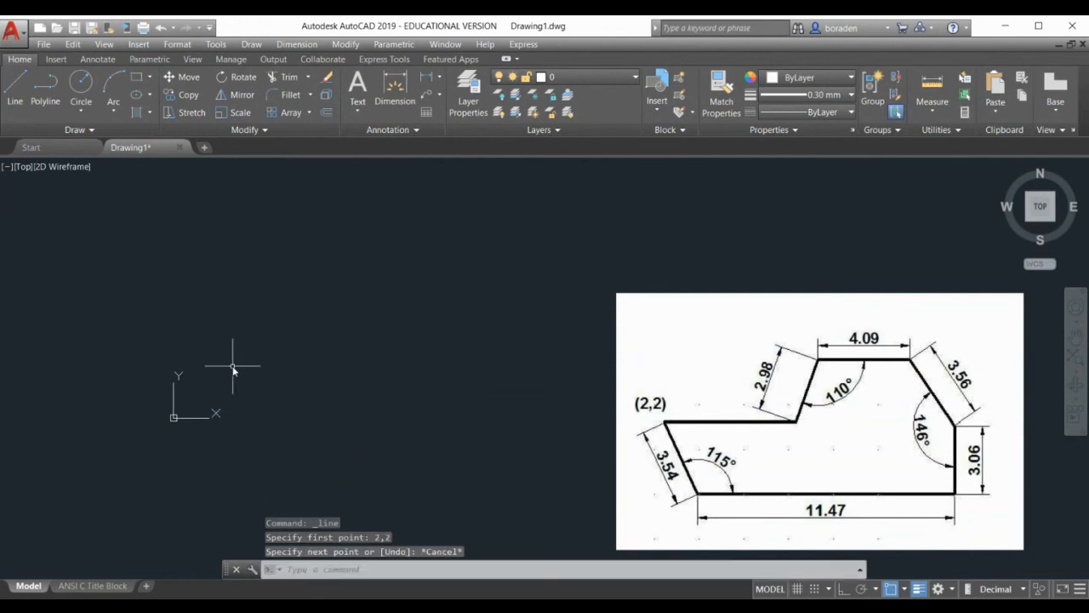
# - Draw a line from point 2,2 to the relative polar point @3.54<-65
pyautogui.click(21, 93)
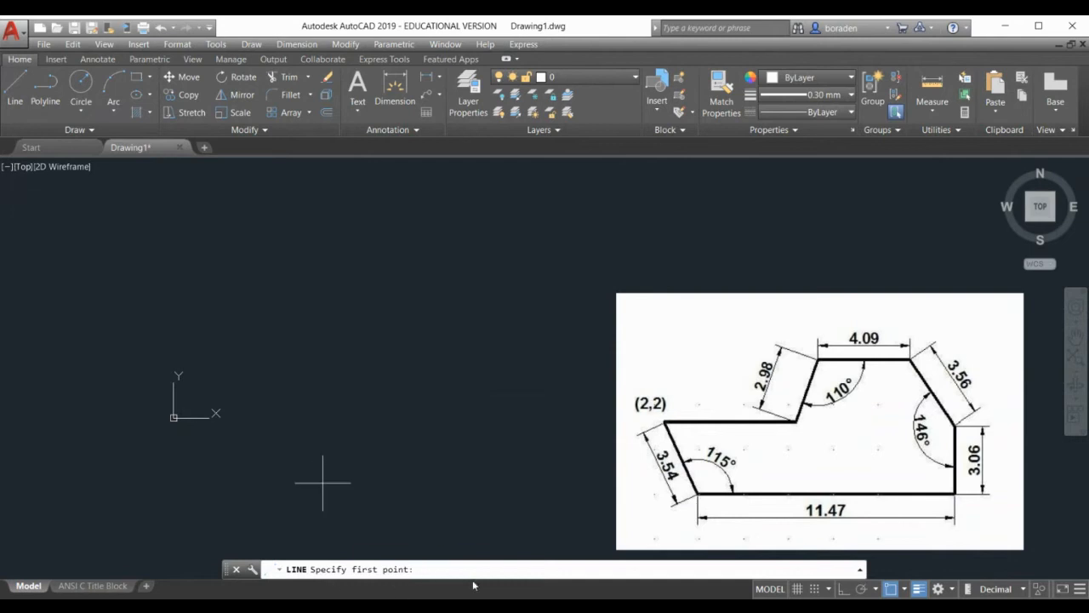
pyautogui.write('2,2')
pyautogui.press('Return')
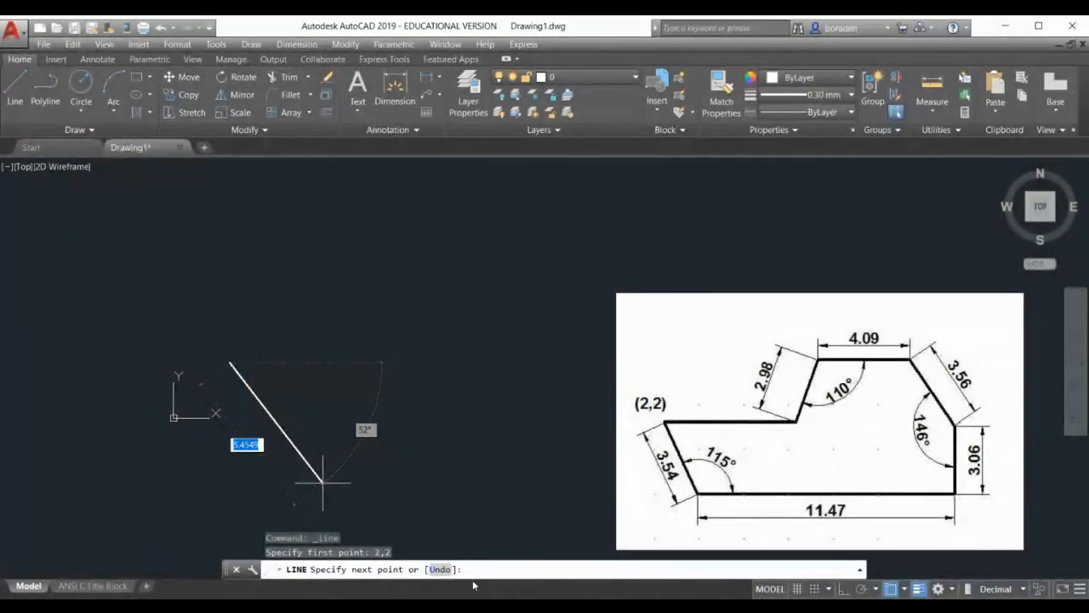
pyautogui.write('@')
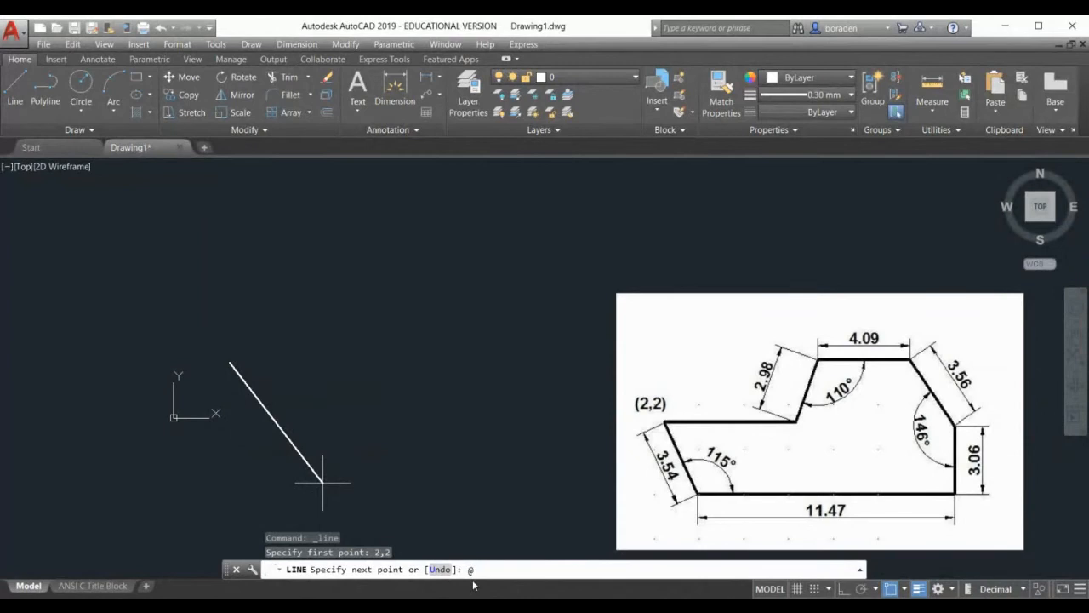
pyautogui.write('3.54<65')
pyautogui.press('Left')
pyautogui.press('Left')
pyautogui.write('-')
pyautogui.press('End')
pyautogui.press('Return')
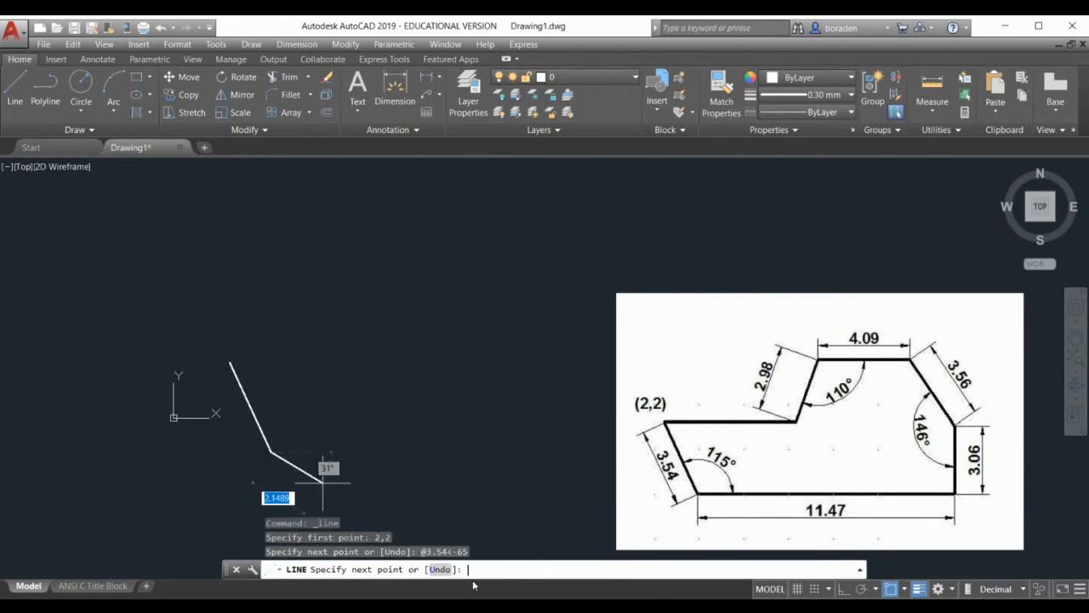
pyautogui.write('@')
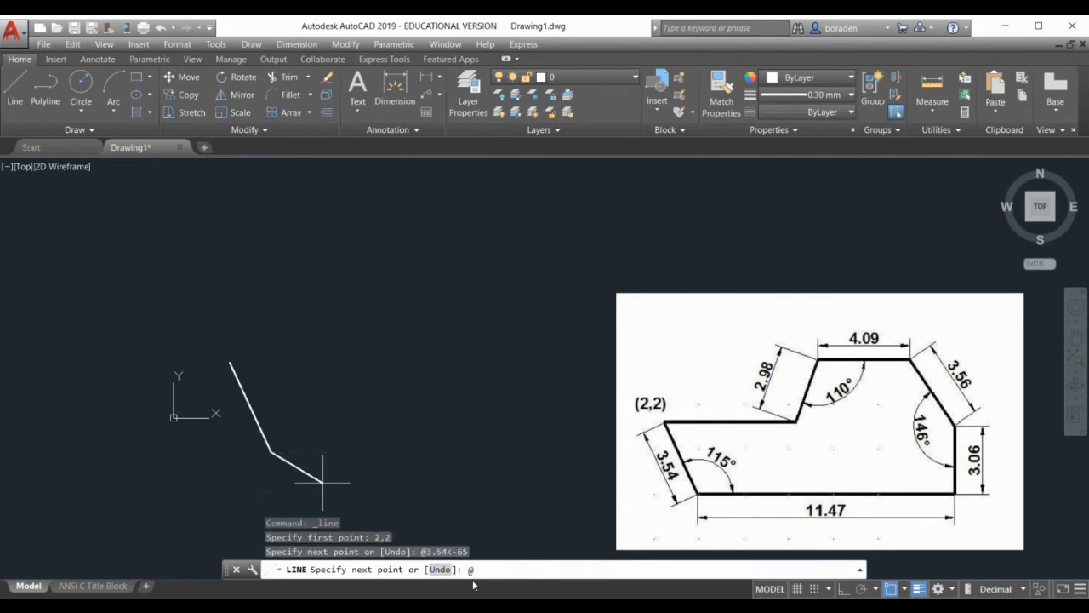
pyautogui.write('11.47<0')
pyautogui.press('Return')
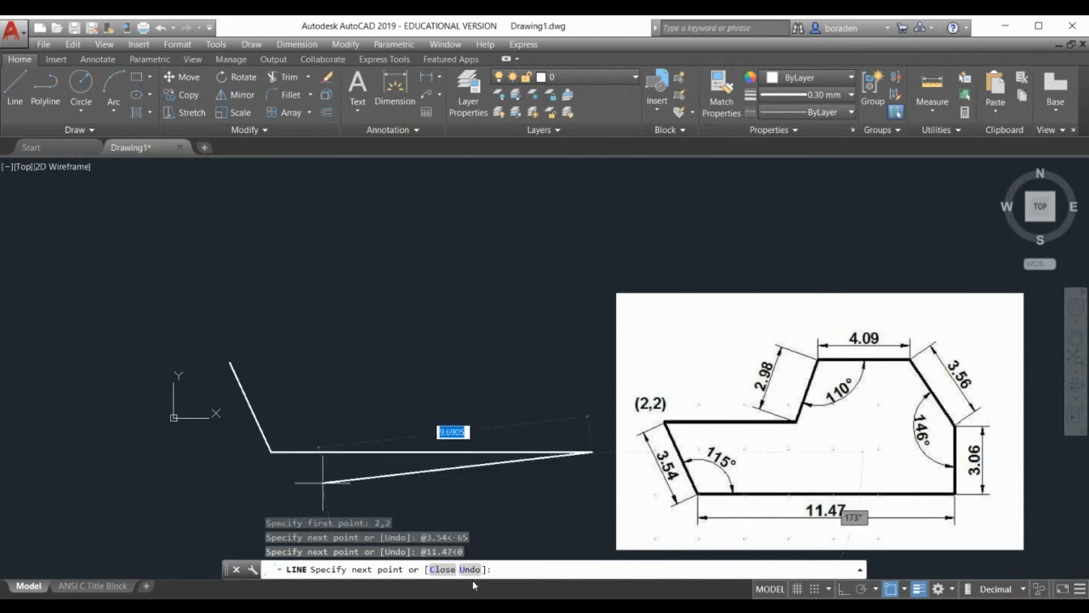
# - Continue the outline with a vertical segment to @3.06<90 and a slanted segment to @3.56<124
pyautogui.write('@')
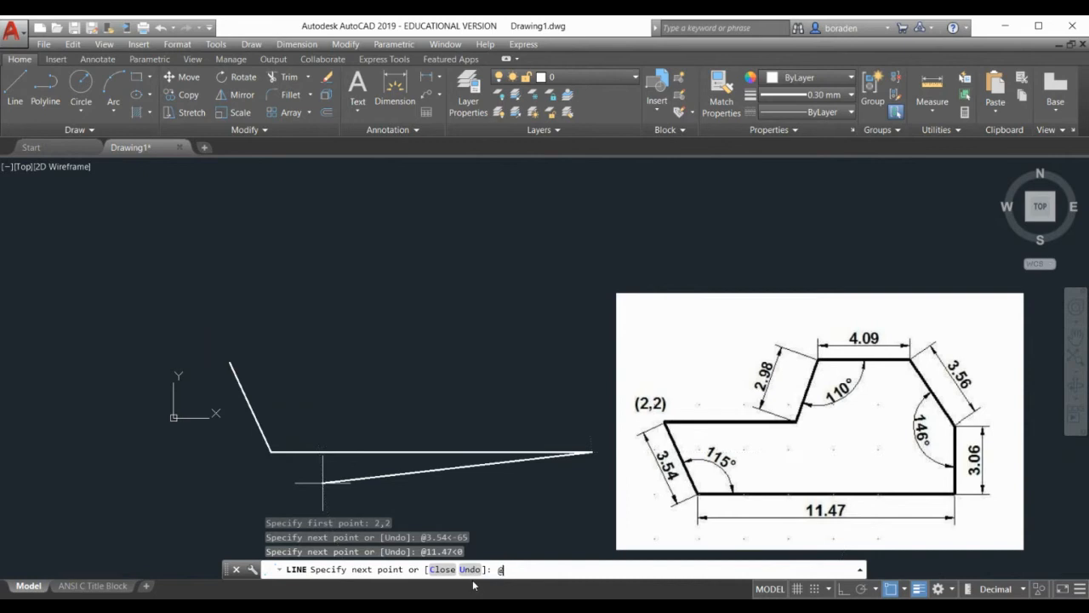
pyautogui.write('3.06<90')
pyautogui.press('Return')
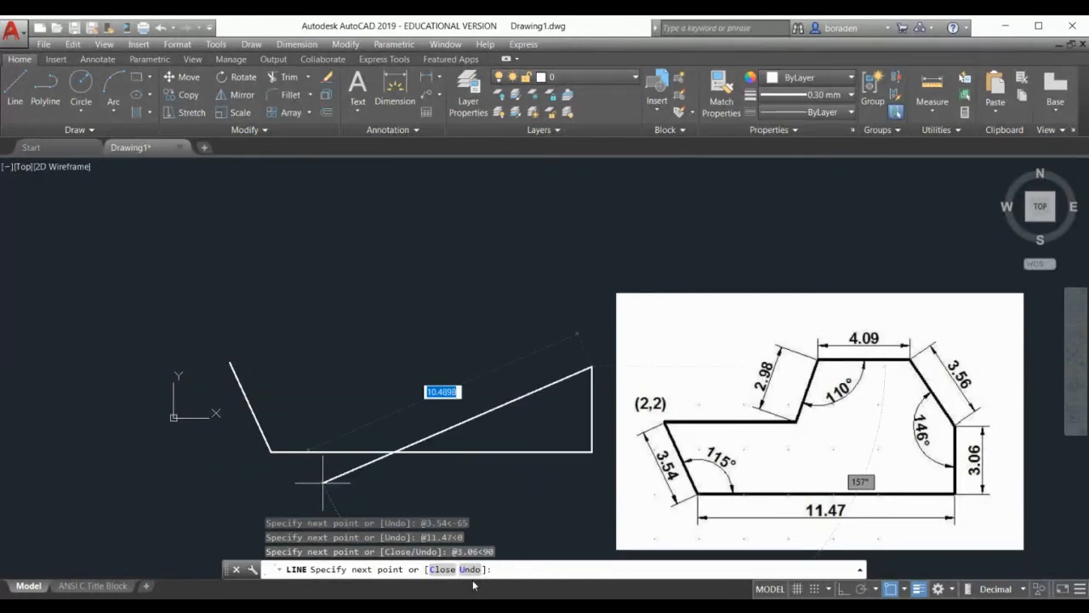
pyautogui.write('@')
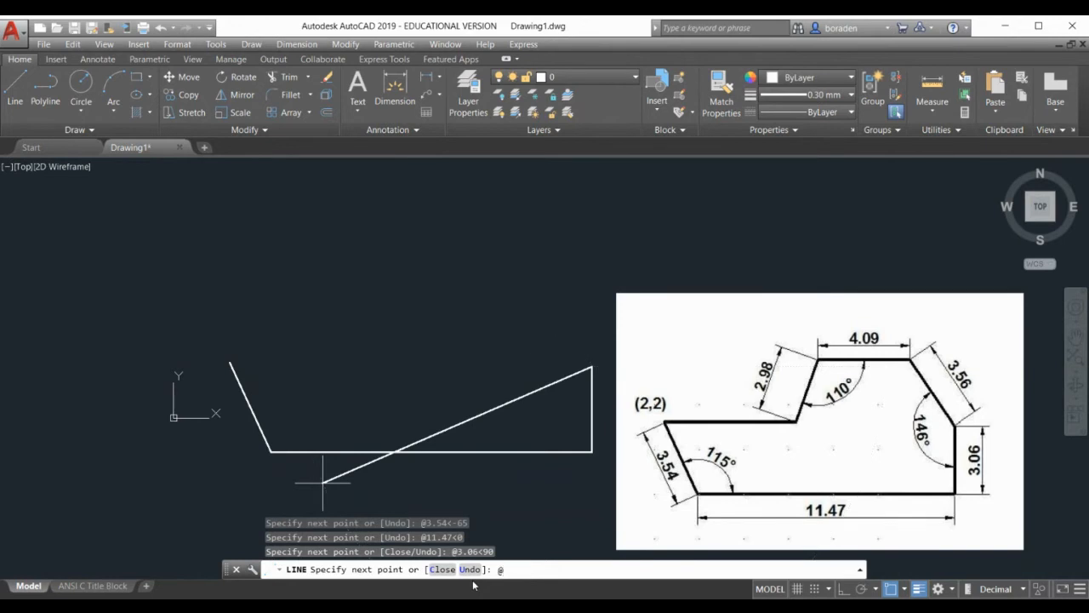
pyautogui.write('3.56<')
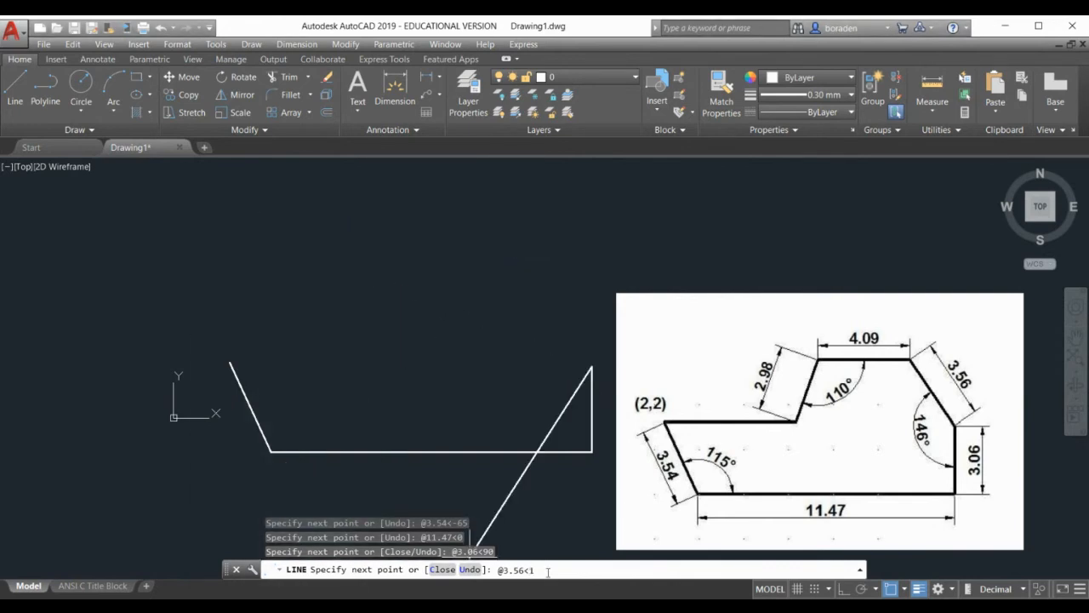
pyautogui.write('124')
pyautogui.press('Return')
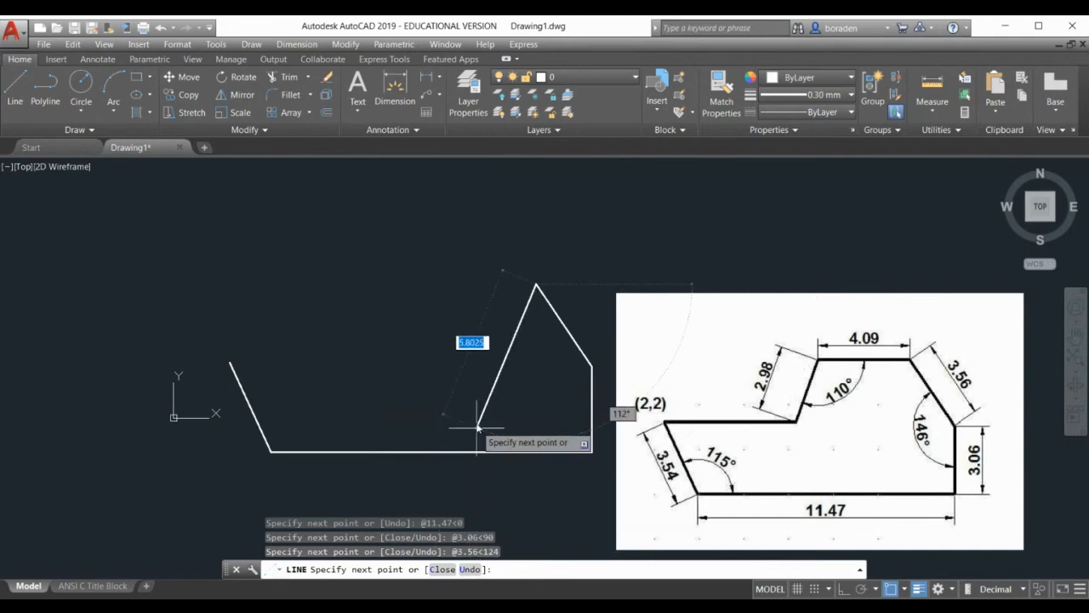
# - Add the horizontal upper edge of the outline with a segment to @4.09<180
pyautogui.write('@')
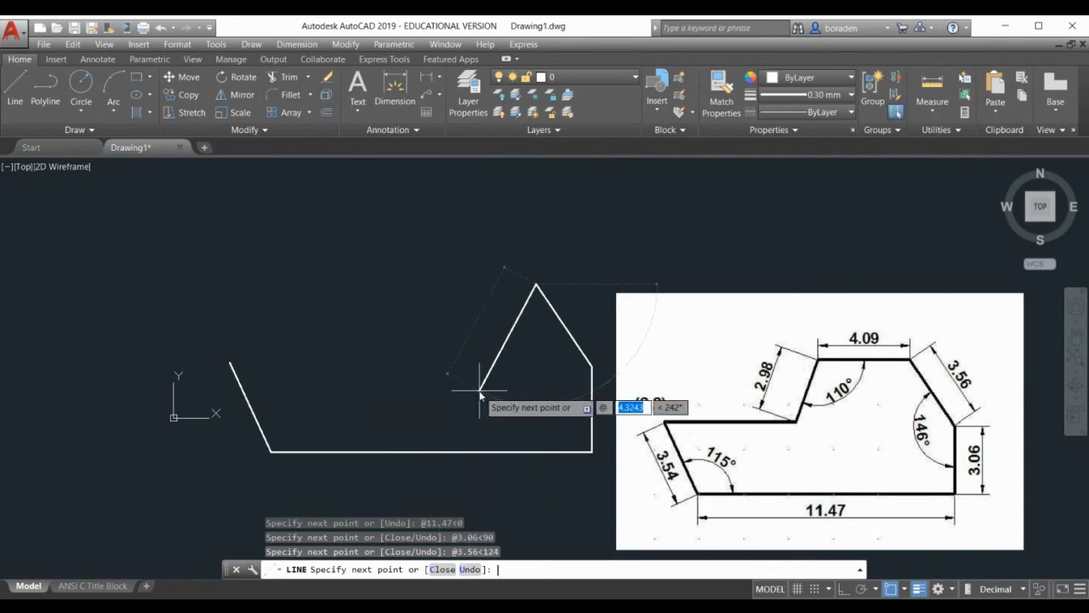
pyautogui.write('4.09')
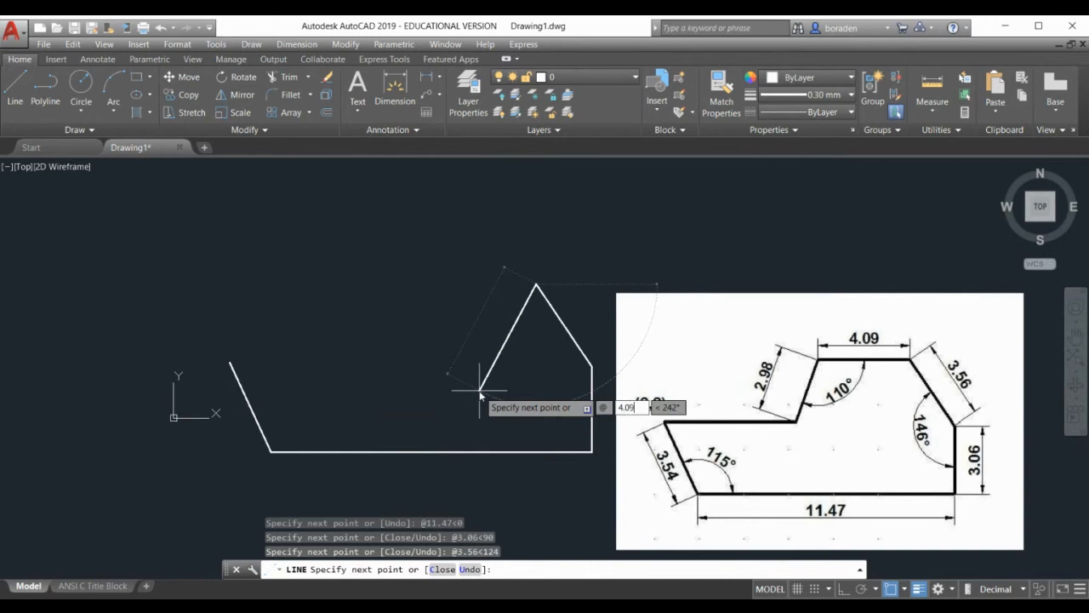
pyautogui.press('Tab')
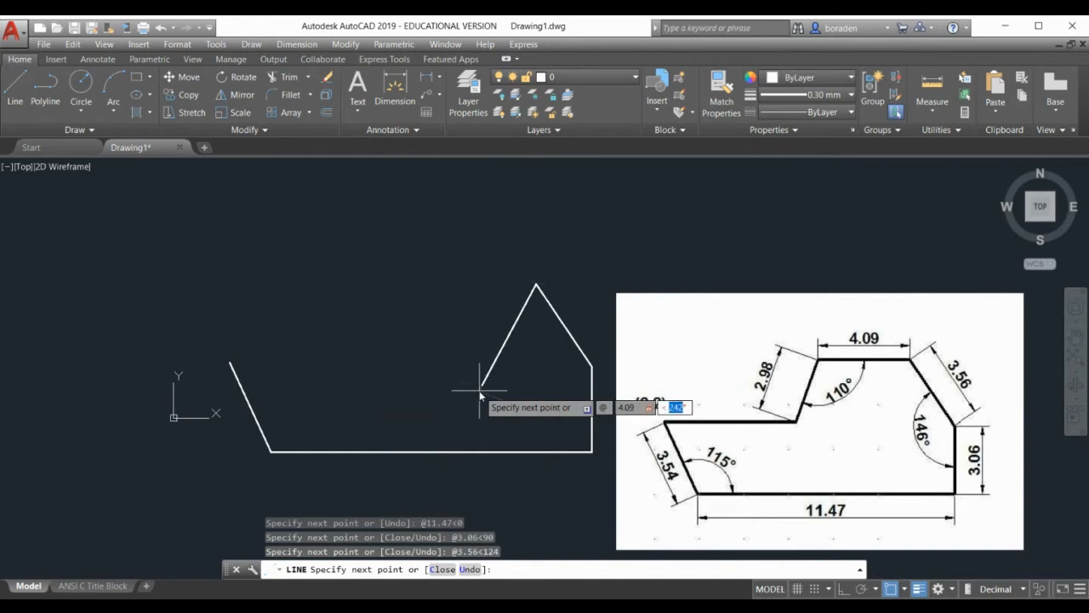
pyautogui.write('180')
pyautogui.press('Return')
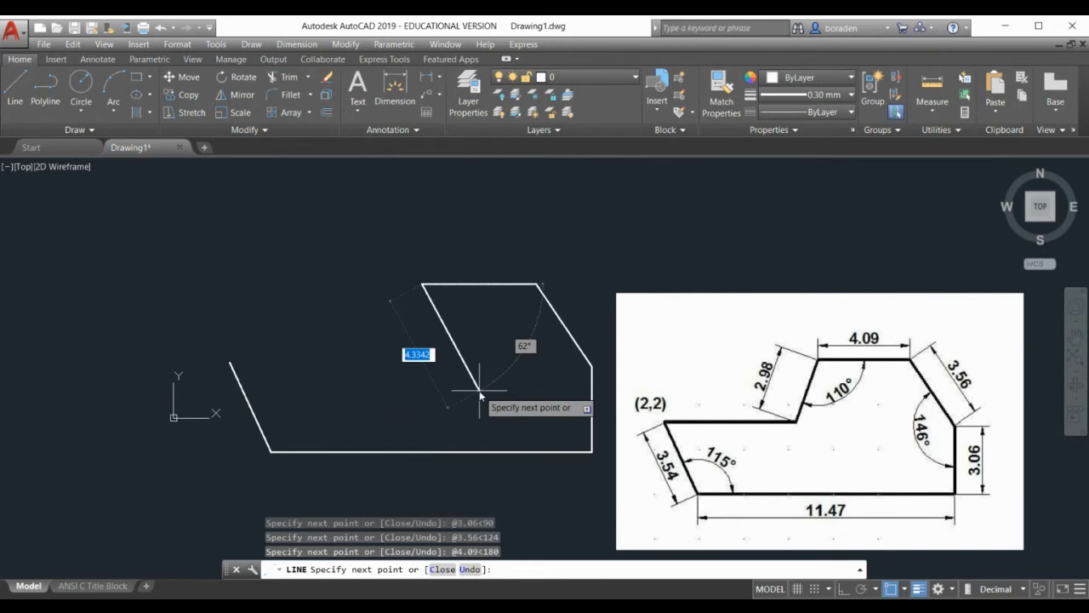
# - Draw the slanted segment to @2.98<-110 and close the outline back to its start point
pyautogui.write('@2.9')
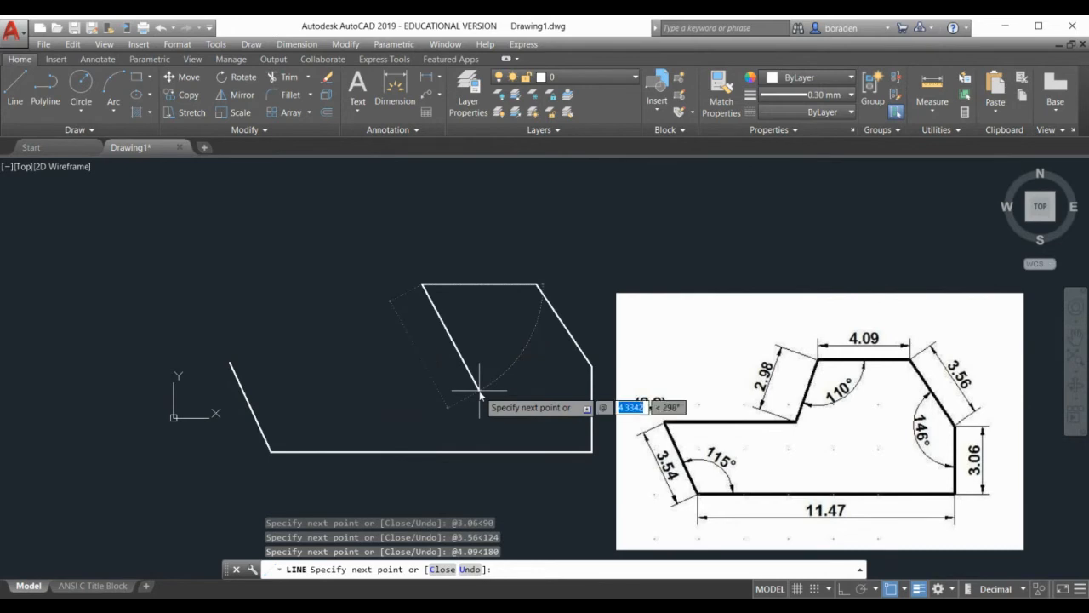
pyautogui.write('8')
pyautogui.press('Tab')
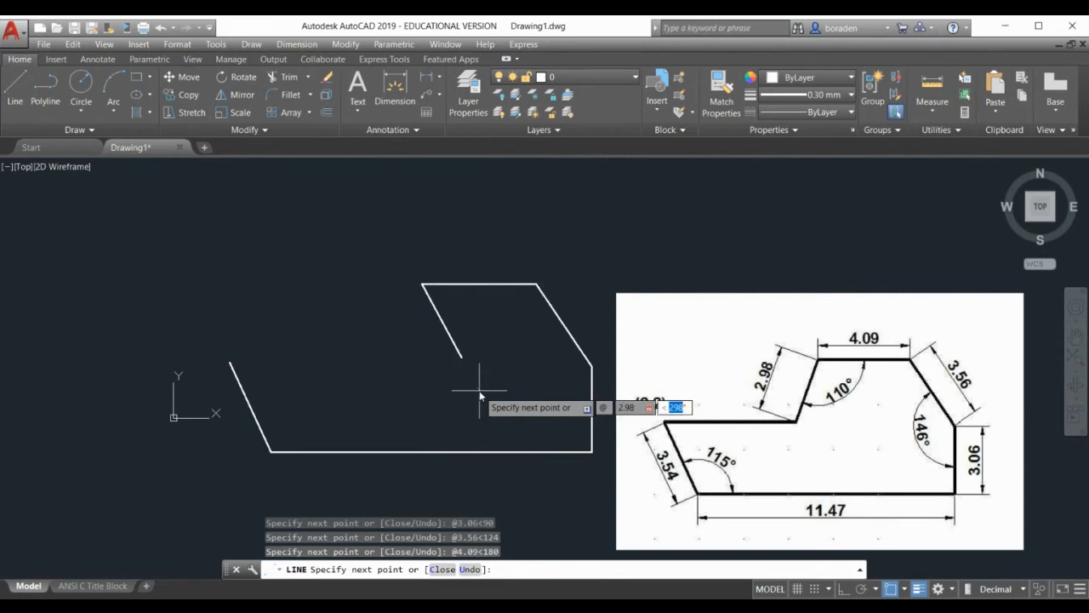
pyautogui.write('-110')
pyautogui.press('Return')
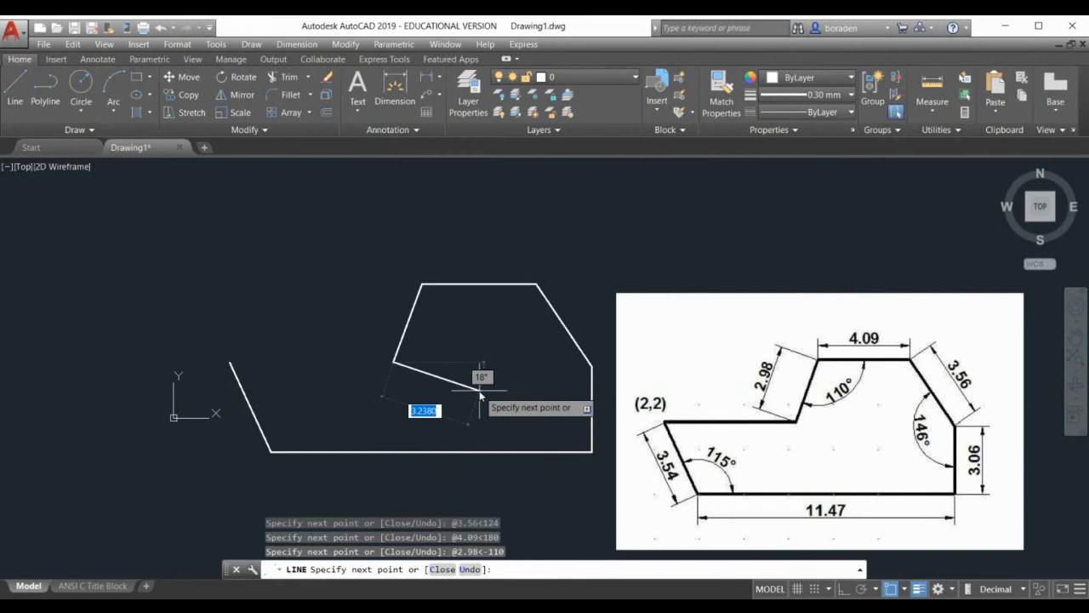
pyautogui.write('C')
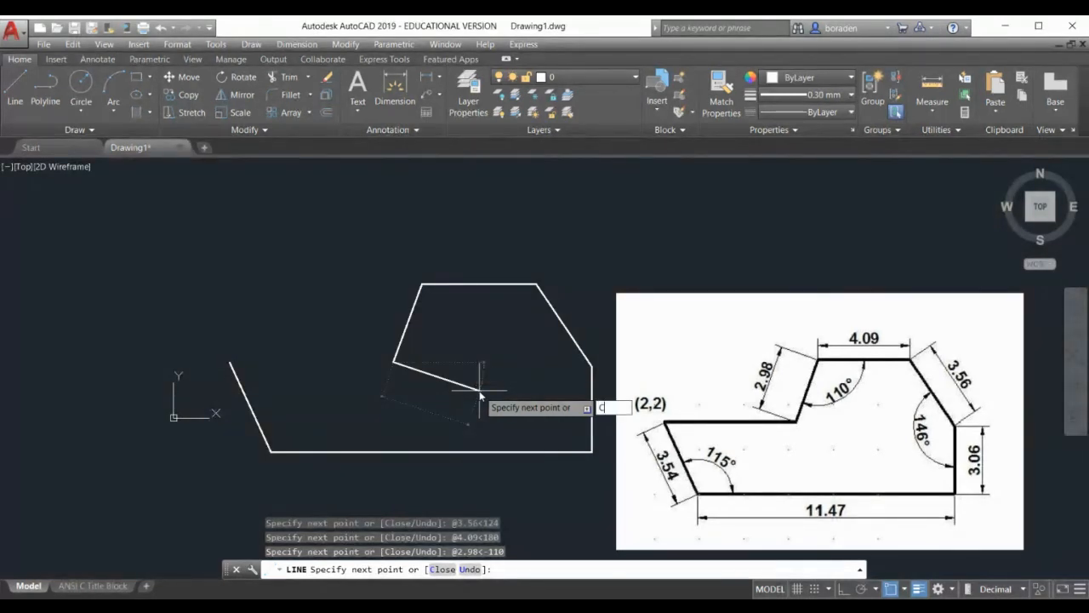
pyautogui.press('Return')
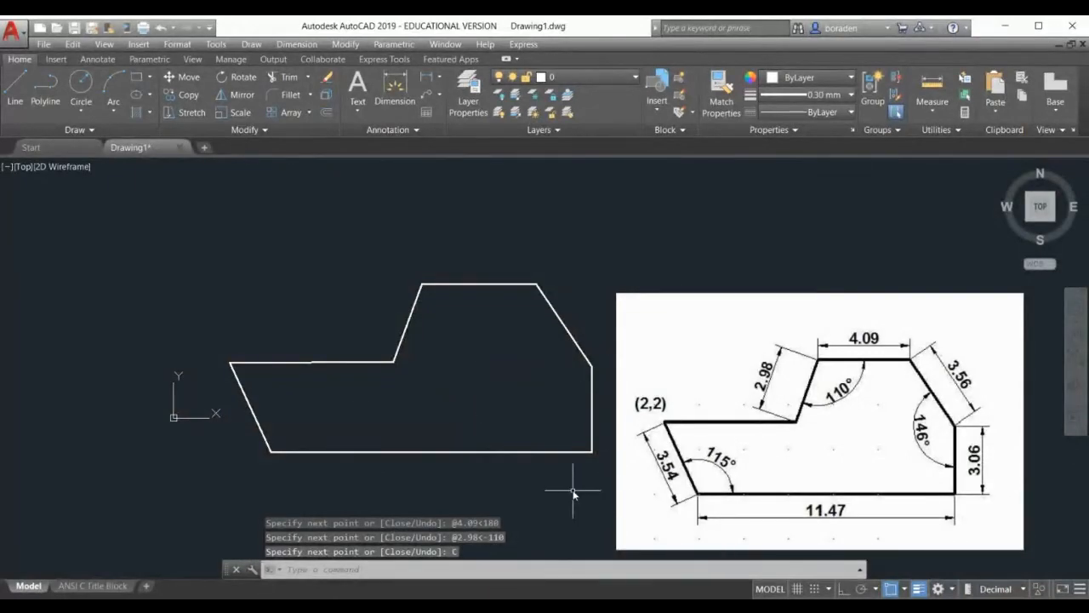
# - Add a linear dimension between the endpoints of the outline's uppermost horizontal edge, placed above it
pyautogui.click(440, 78)
pyautogui.click(450, 100)
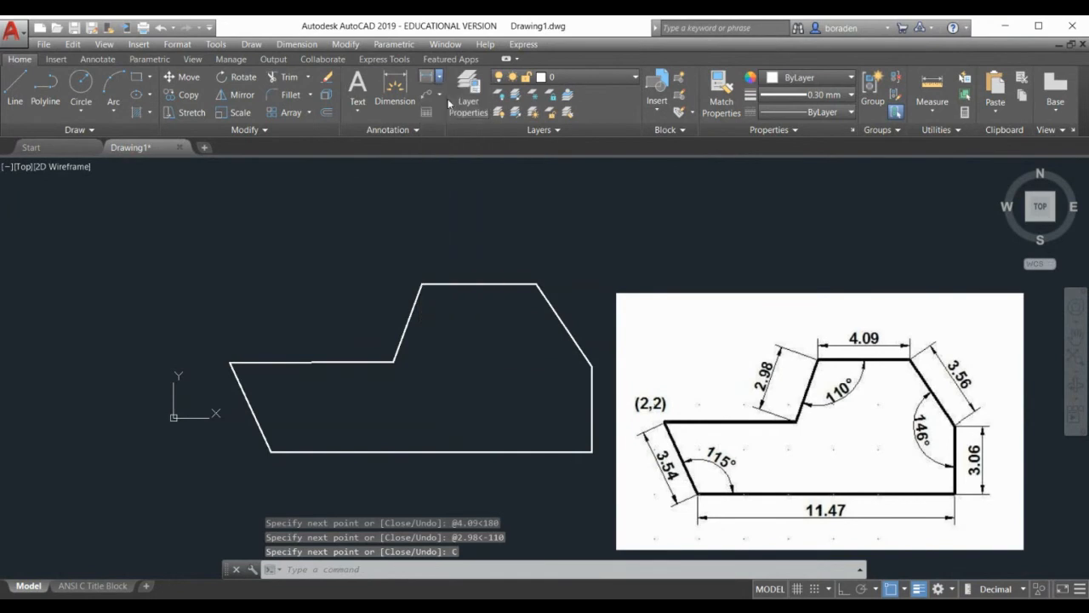
pyautogui.click(422, 283)
pyautogui.click(536, 283)
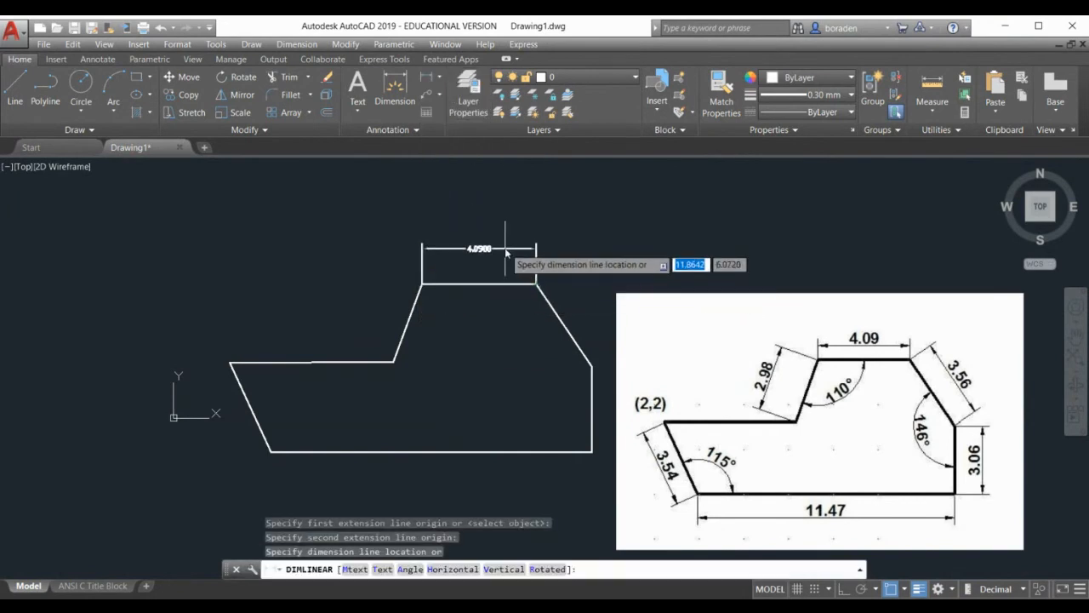
pyautogui.click(524, 245)
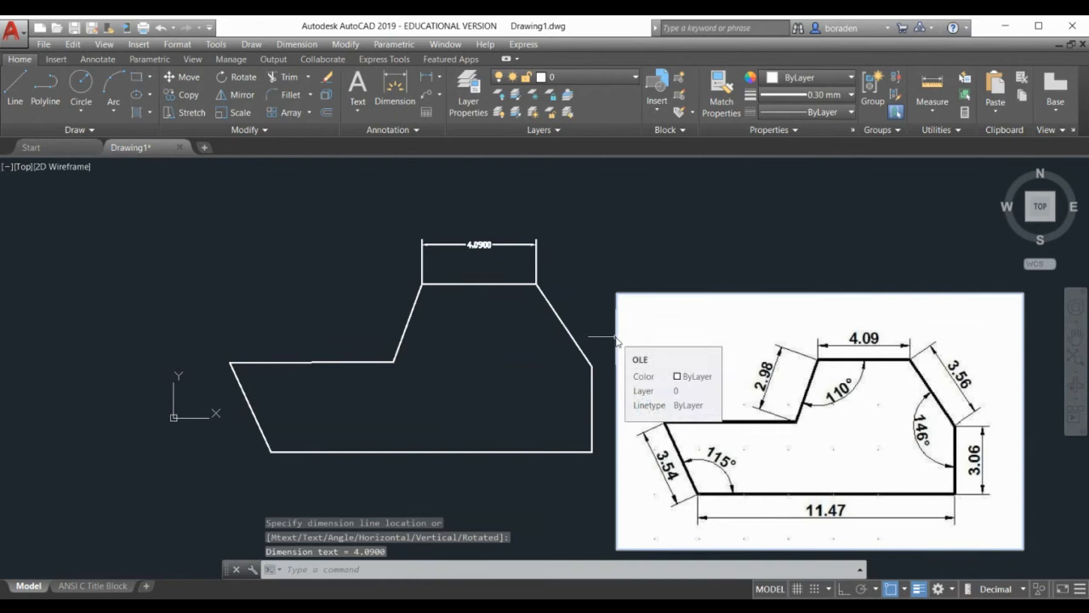
# - Modify the Standard dimension style to use yellow dimension lines and cyan extension lines
pyautogui.scroll(4, 517, 241)
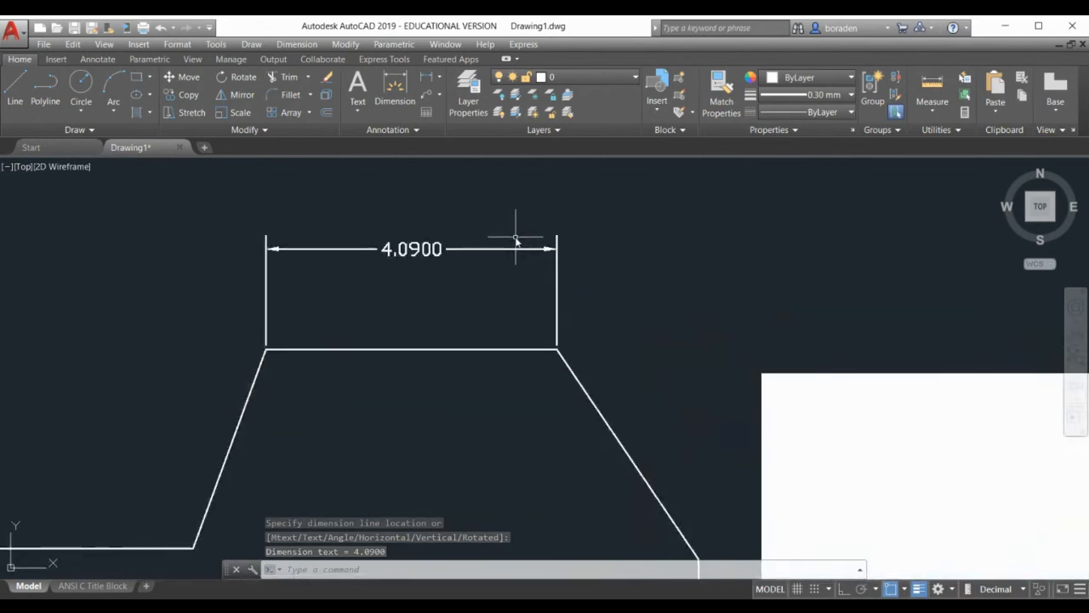
pyautogui.scroll(-2, 482, 247)
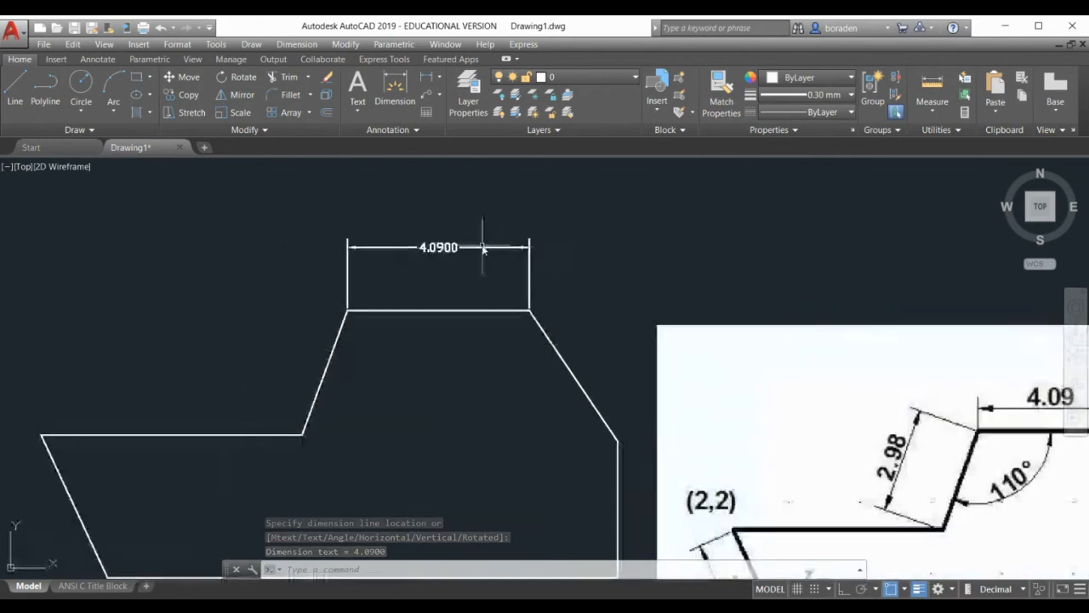
pyautogui.click(296, 44)
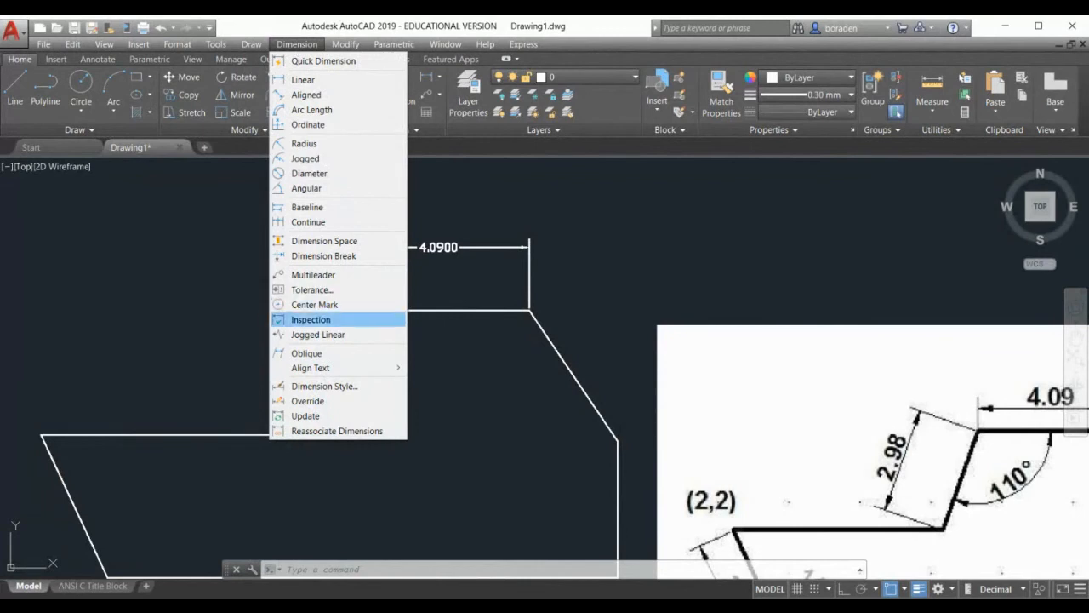
pyautogui.click(324, 385)
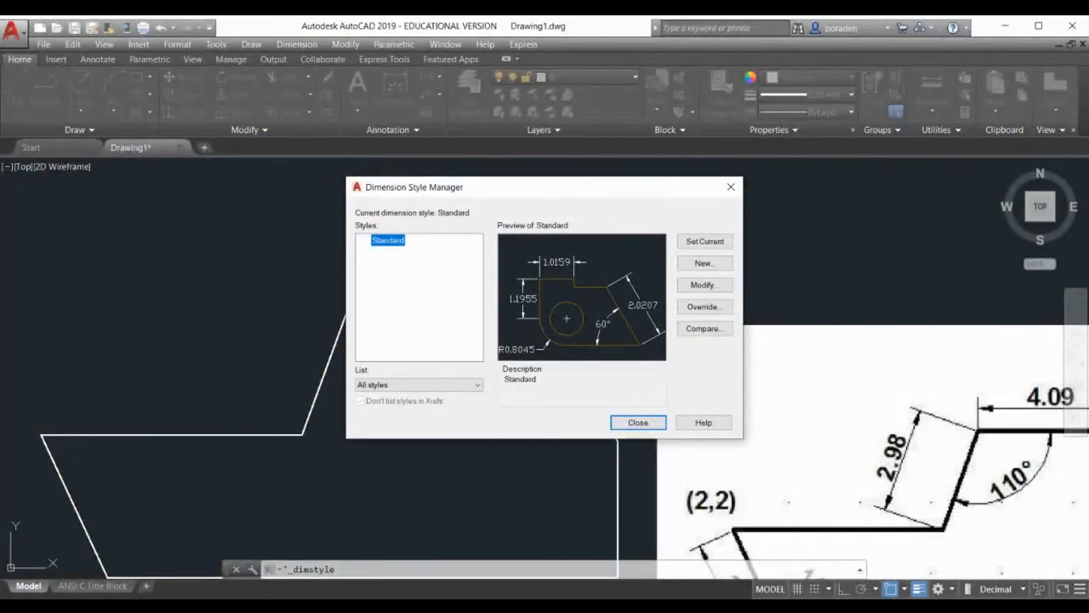
pyautogui.click(704, 284)
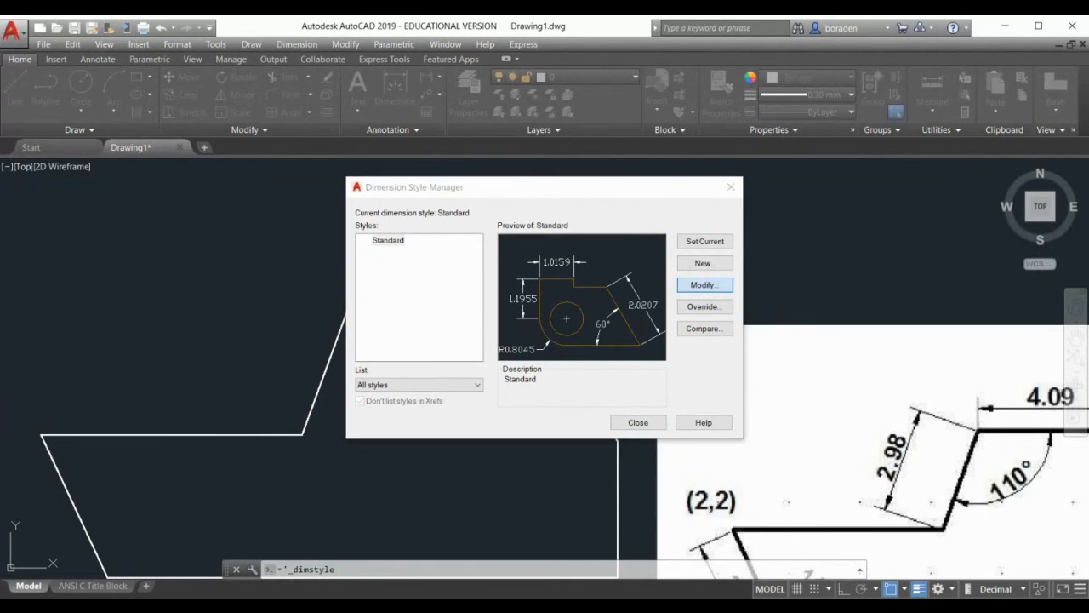
pyautogui.click(635, 252)
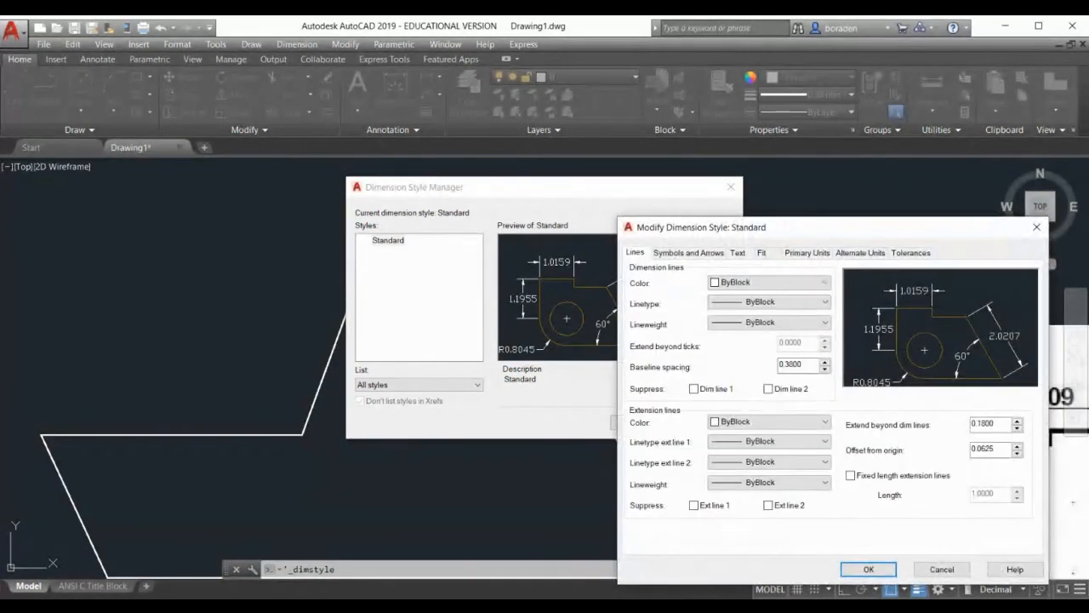
pyautogui.click(768, 282)
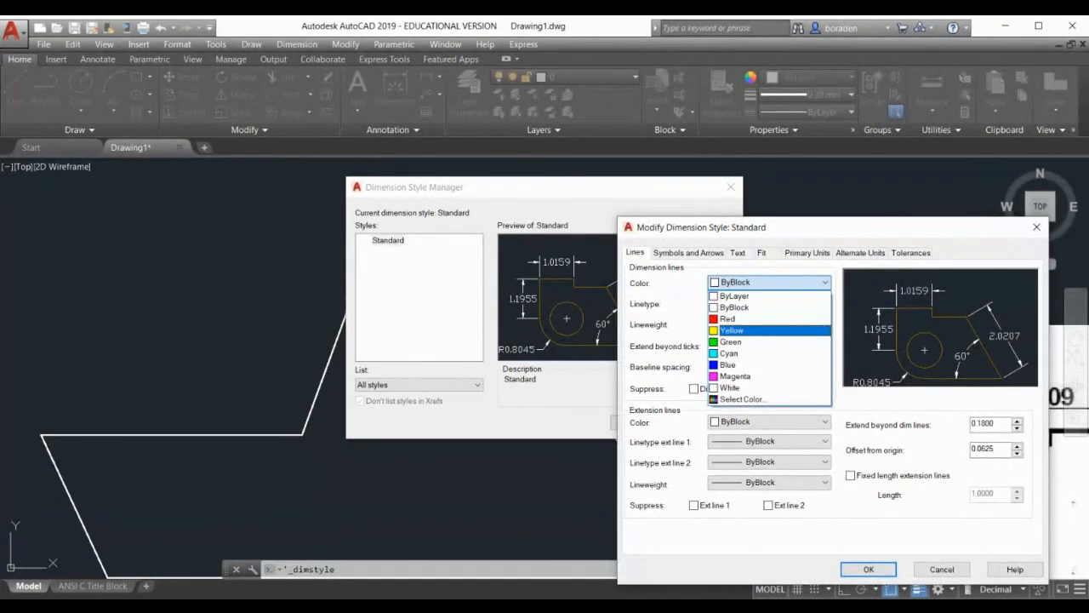
pyautogui.press('Return')
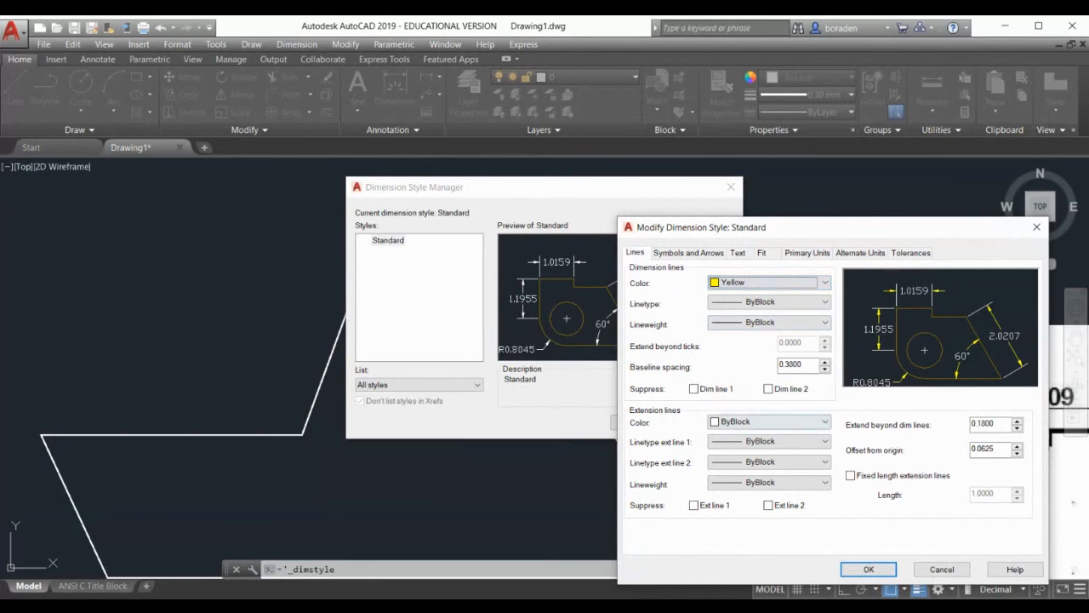
pyautogui.click(769, 421)
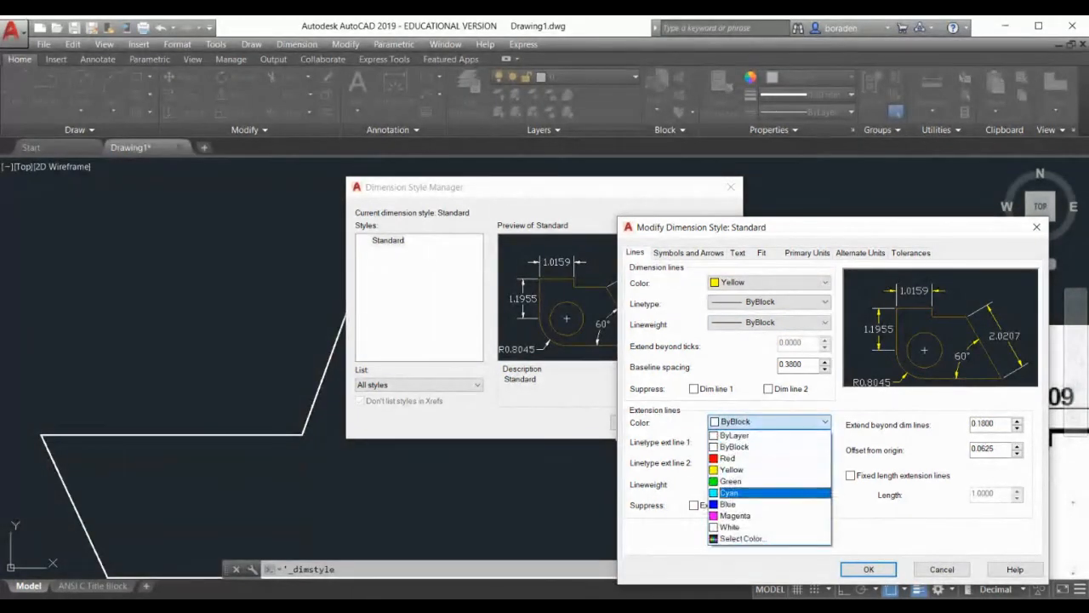
pyautogui.press('Return')
# - Set the arrow size of the Standard dimension style to 0.3
pyautogui.hotkey('ctrl', 'Tab')
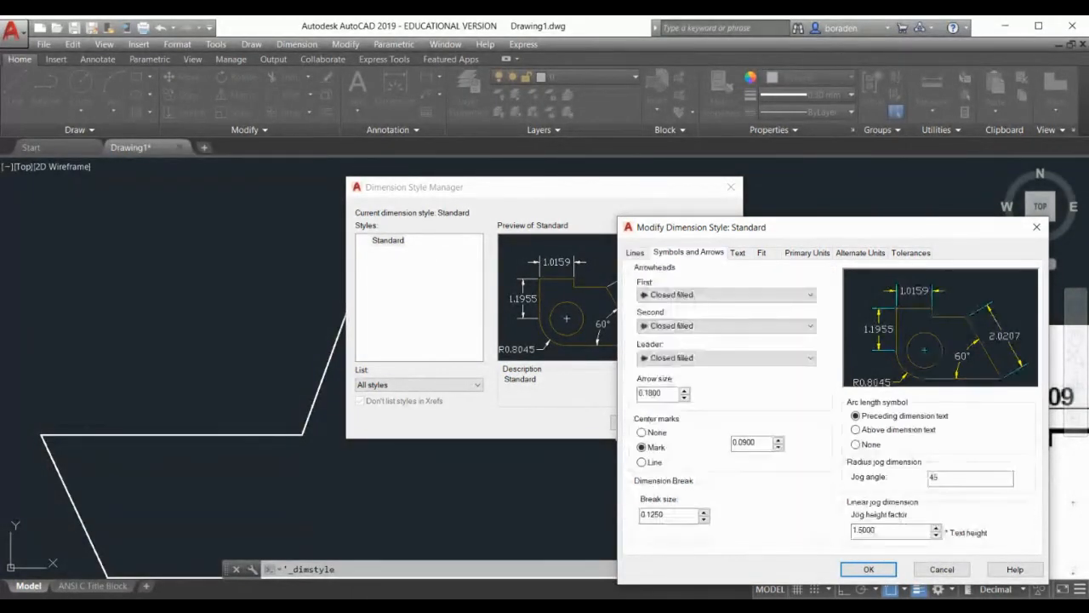
pyautogui.press('Tab')
pyautogui.press('Tab')
pyautogui.press('Tab')
pyautogui.press('Tab')
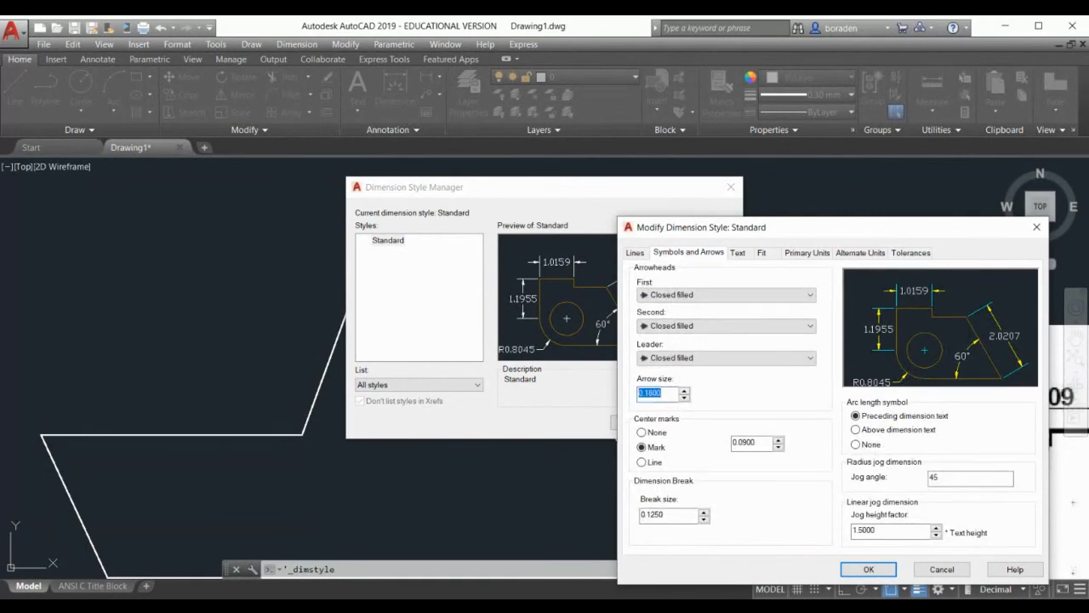
pyautogui.write('0.3')
pyautogui.press('Tab')
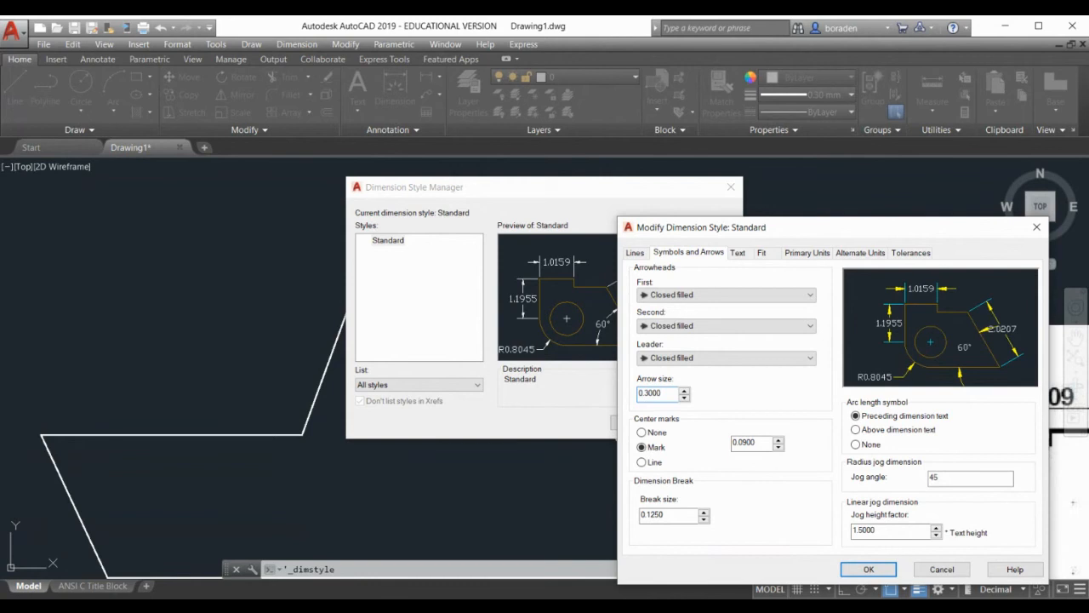
# - Change the font of the Standard text style used by the dimensions to Verdana and apply it
pyautogui.hotkey('ctrl', 'Tab')
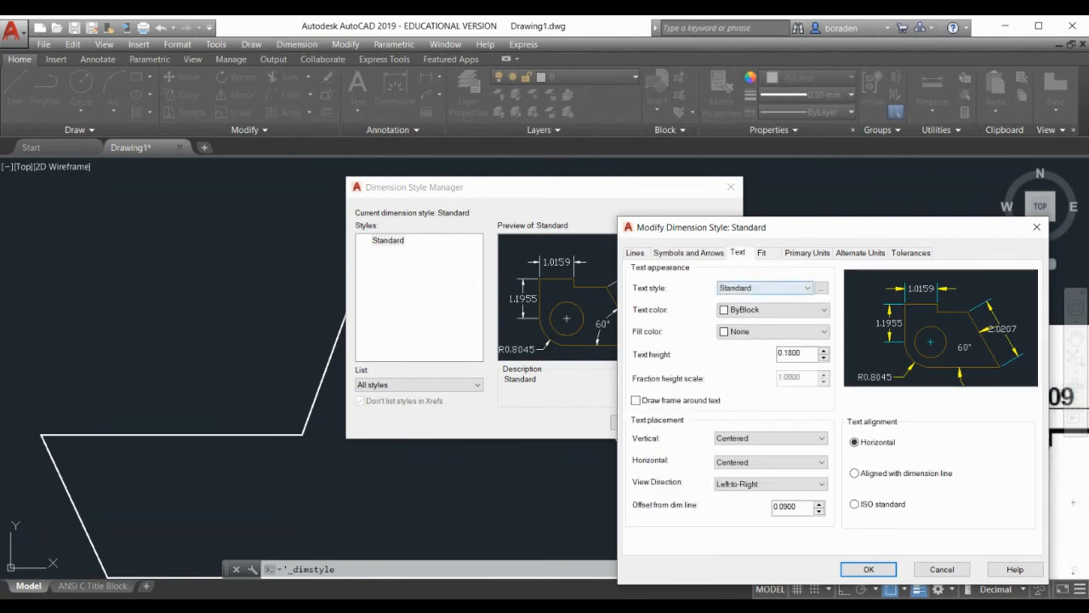
pyautogui.click(807, 288)
pyautogui.click(807, 287)
pyautogui.click(822, 288)
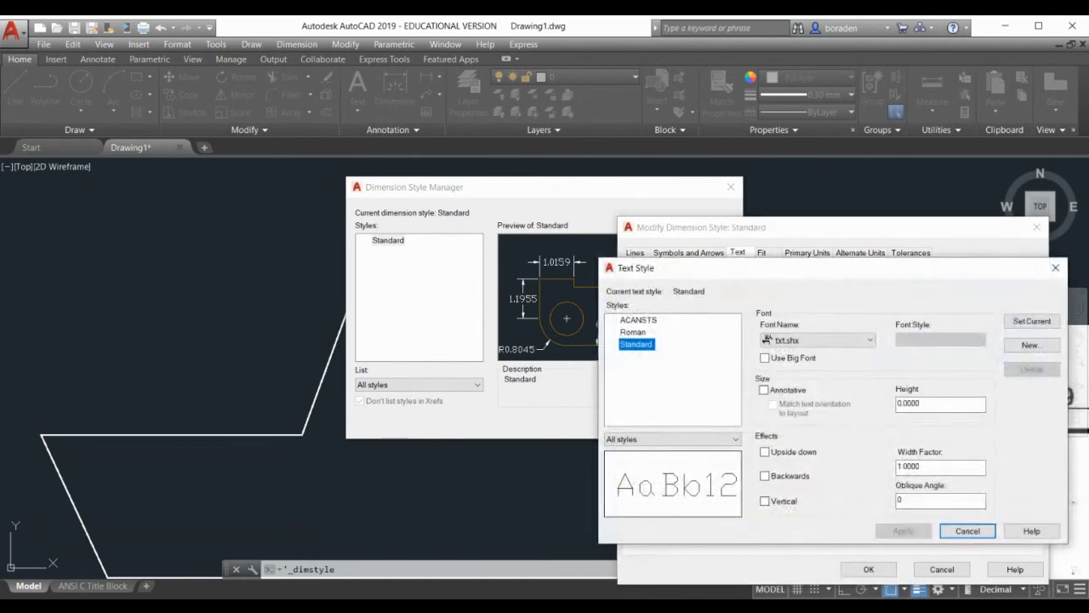
pyautogui.click(817, 339)
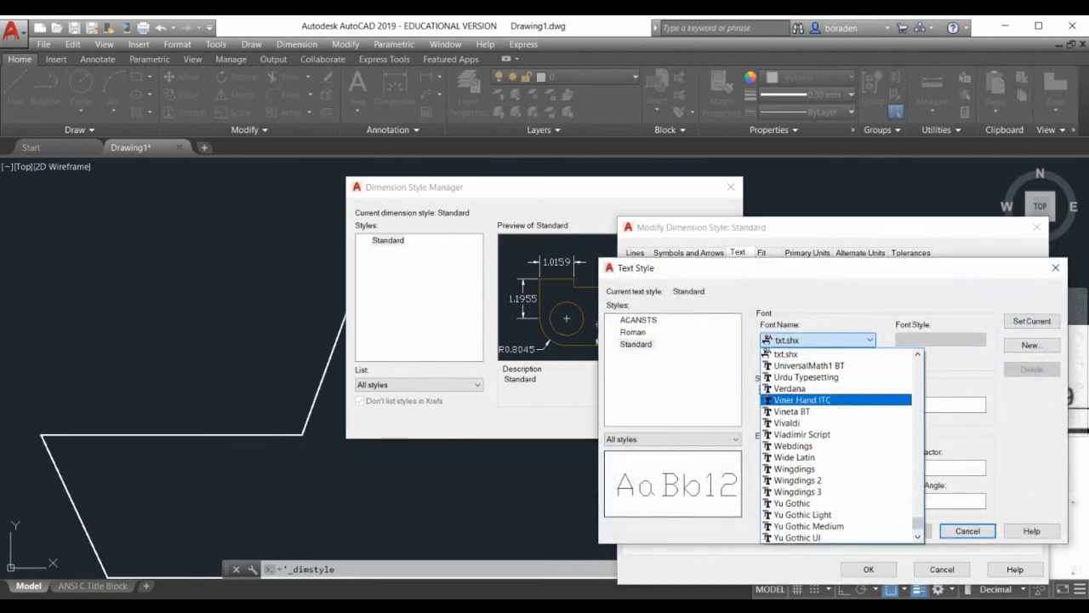
pyautogui.click(790, 388)
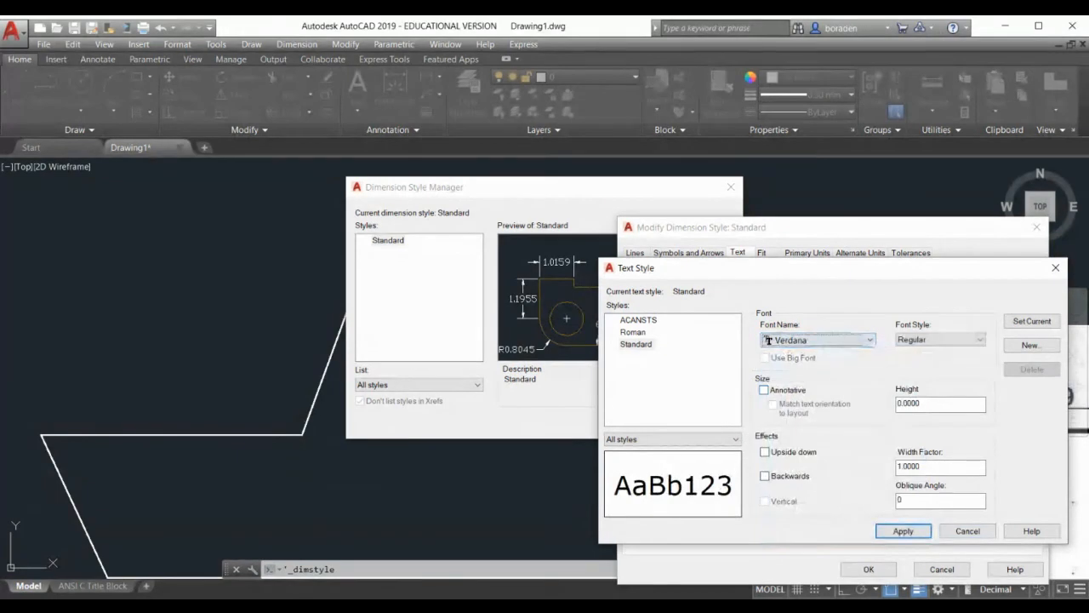
pyautogui.press('Return')
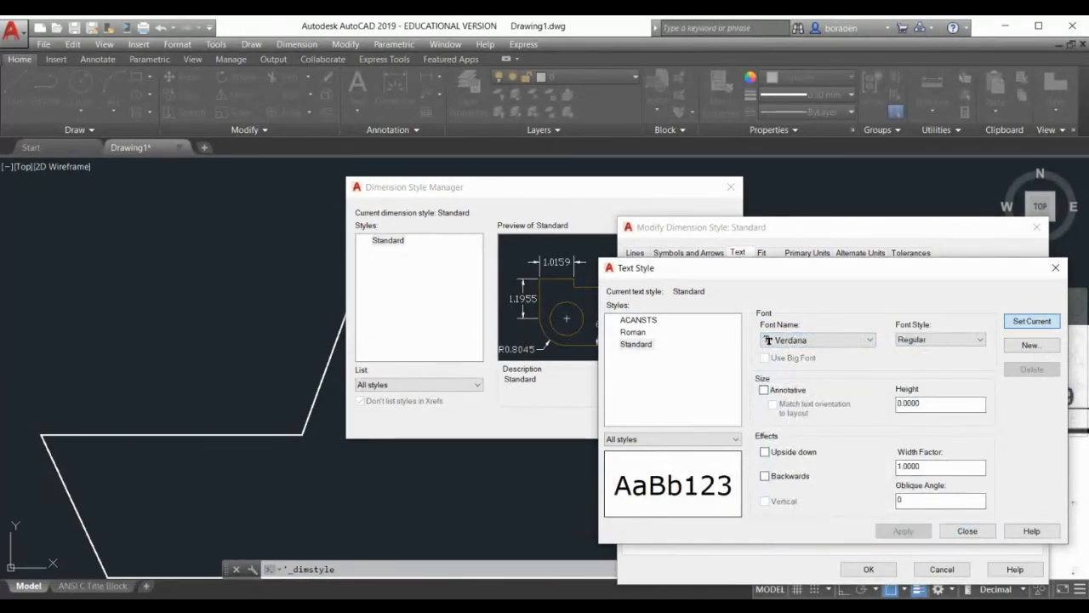
pyautogui.click(968, 531)
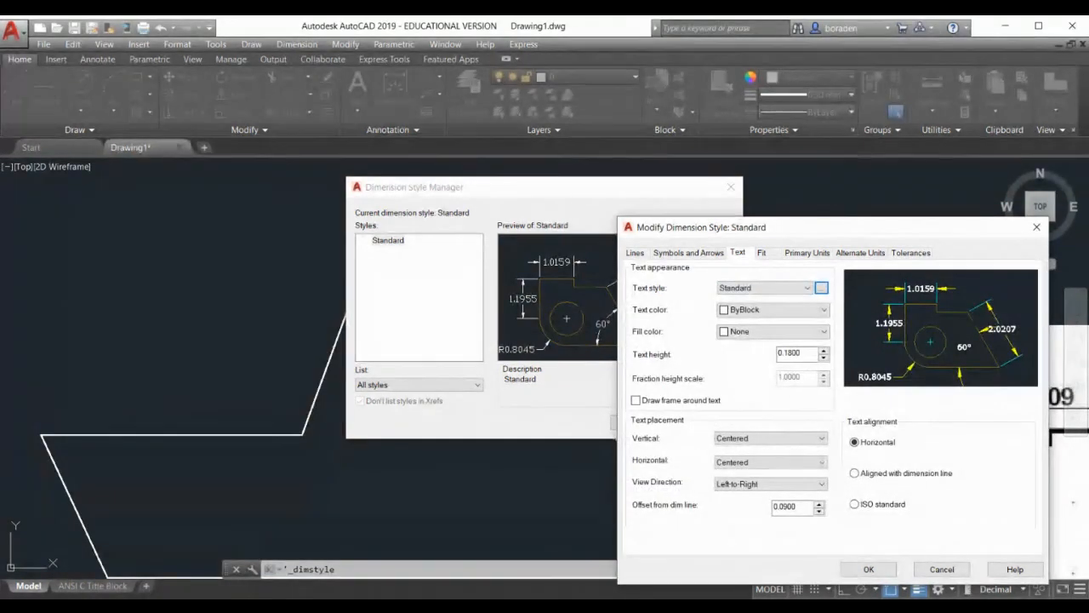
# - Set the linear dimension precision of the Standard dimension style to 0.00 and apply it
pyautogui.click(807, 253)
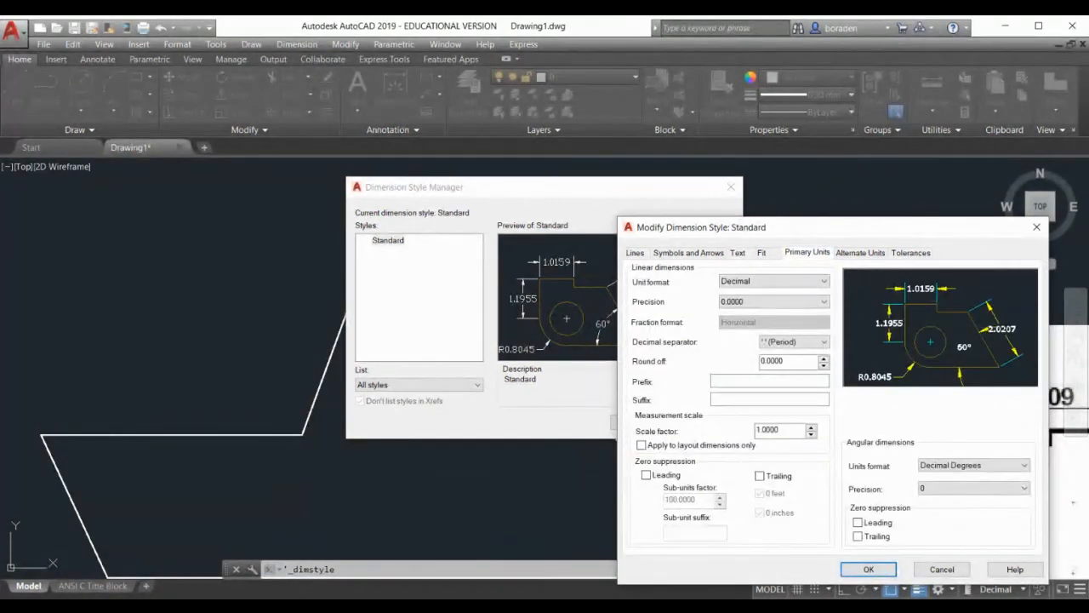
pyautogui.click(772, 301)
pyautogui.click(748, 333)
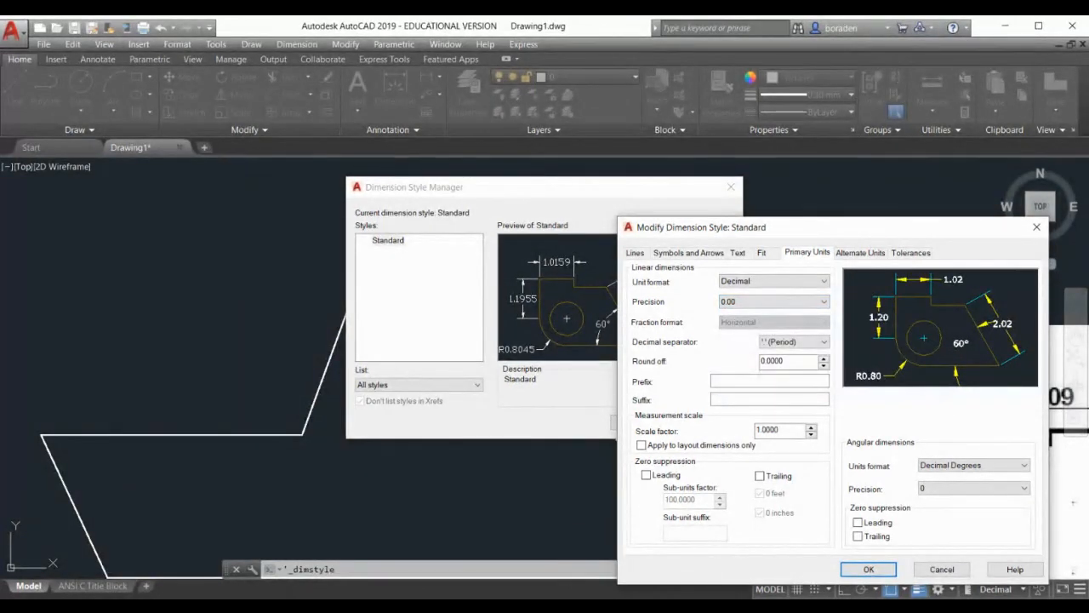
pyautogui.click(868, 568)
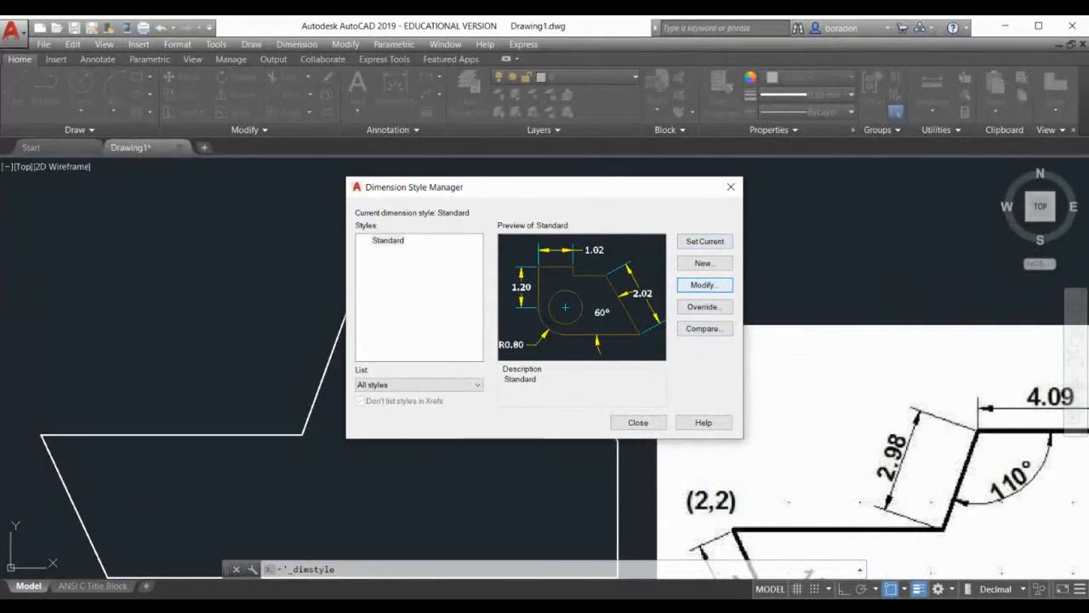
# - Set the text alignment of the Standard dimension style to ISO standard and make the style current
pyautogui.click(704, 284)
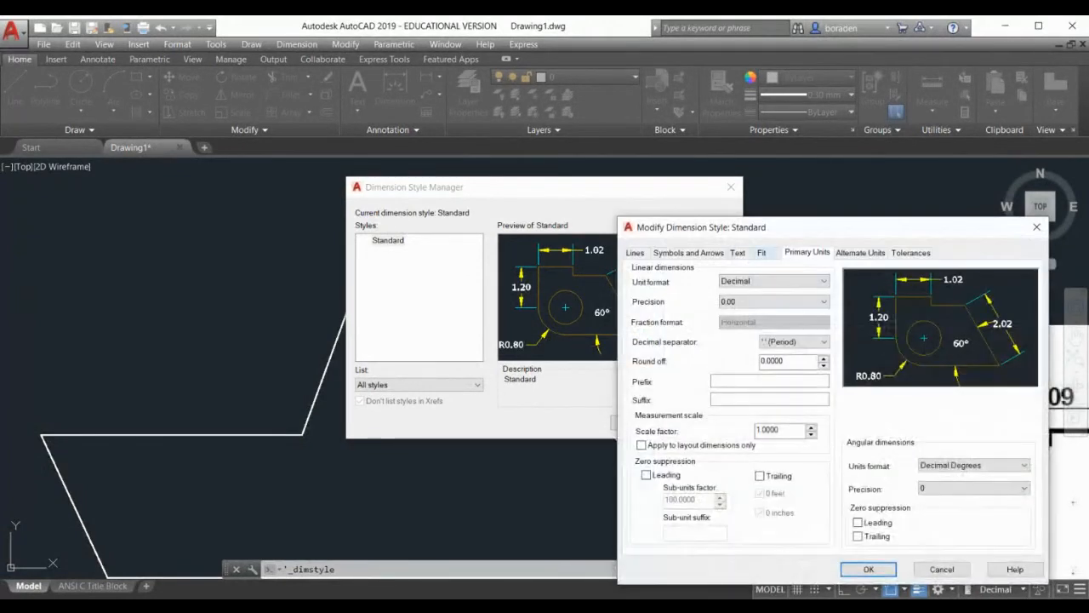
pyautogui.click(738, 253)
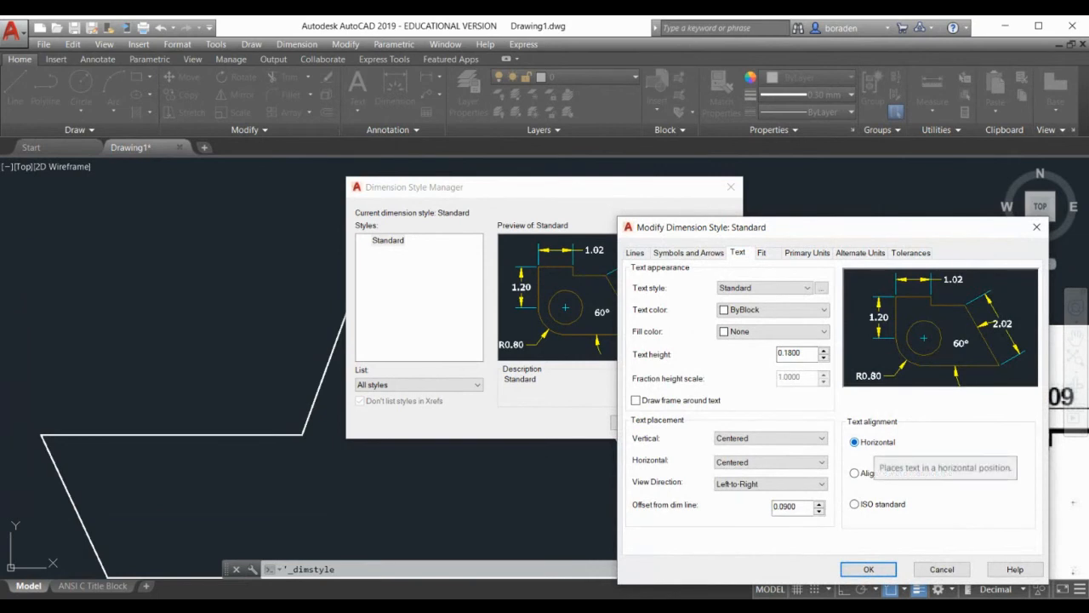
pyautogui.click(854, 472)
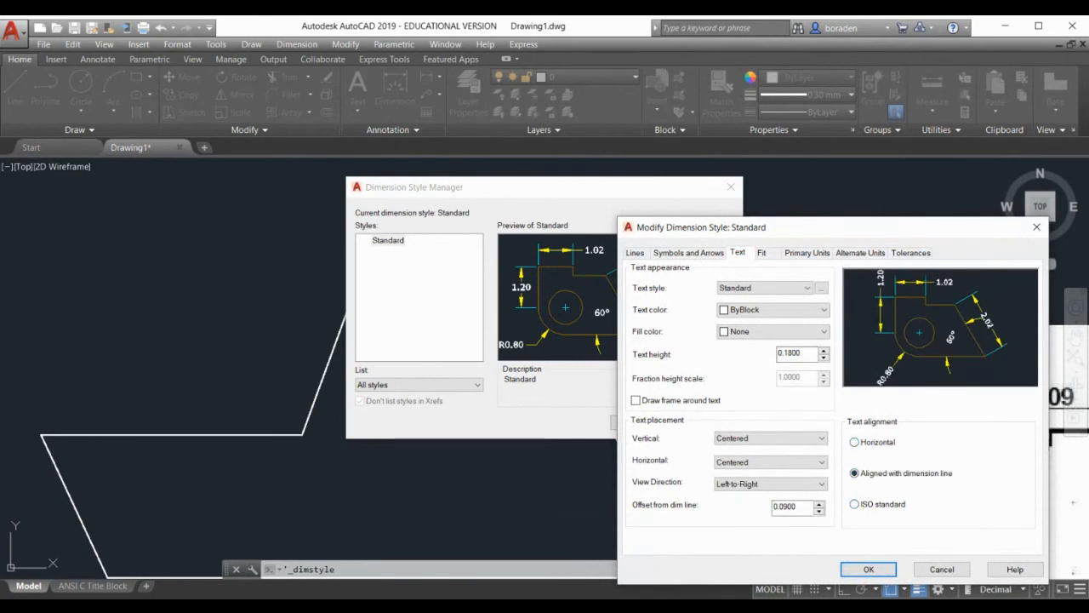
pyautogui.click(854, 504)
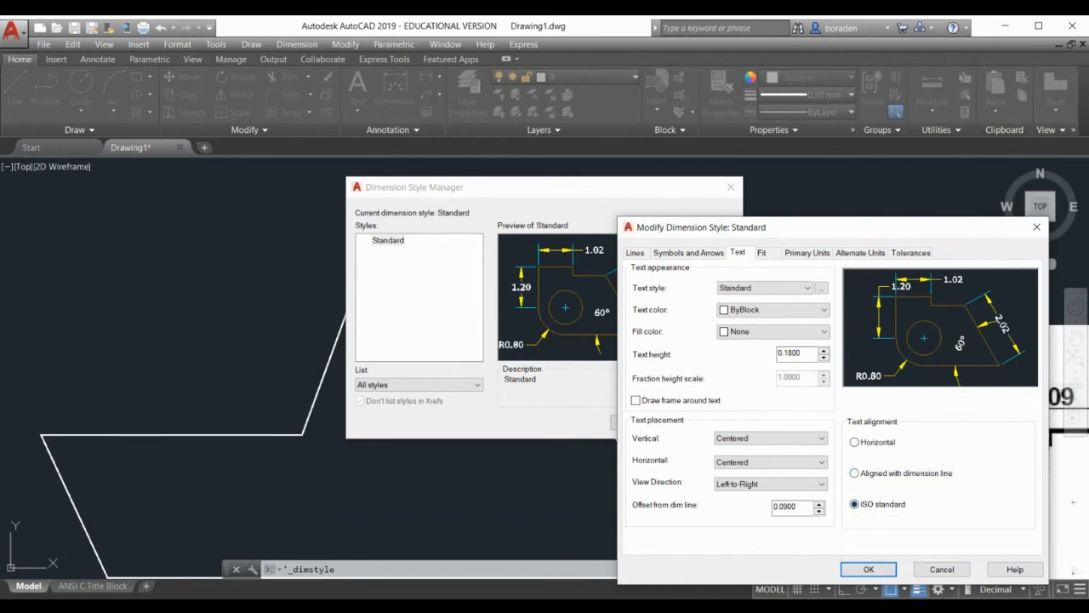
pyautogui.click(854, 441)
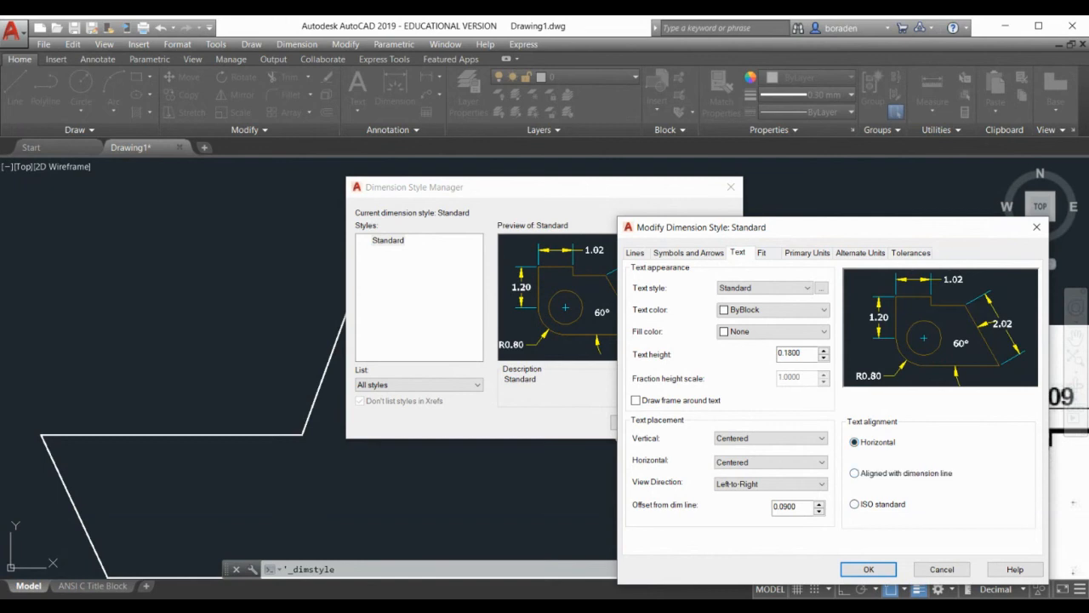
pyautogui.click(855, 473)
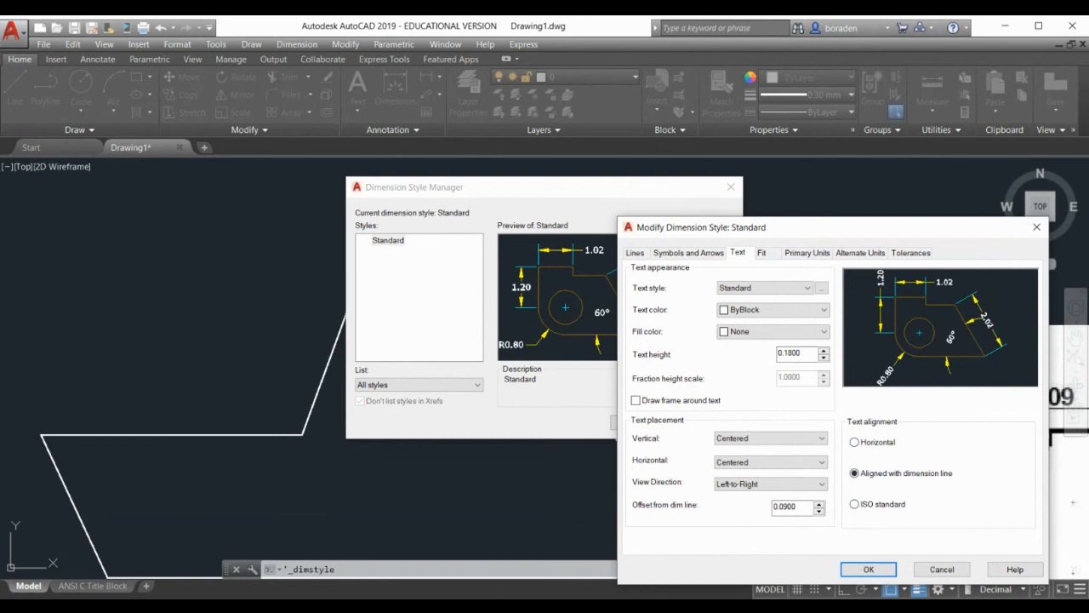
pyautogui.click(854, 504)
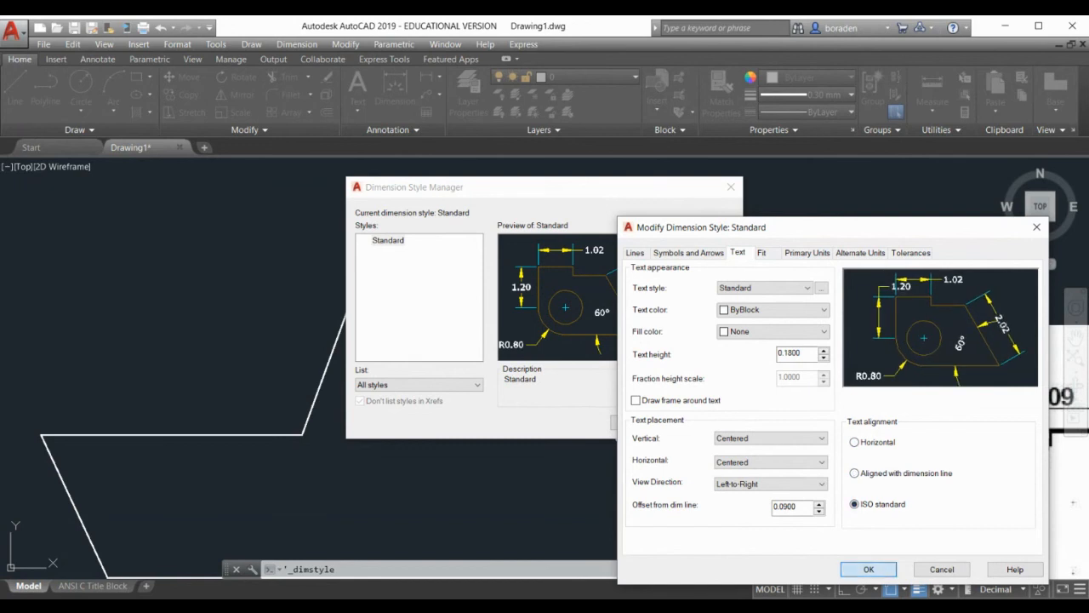
pyautogui.click(868, 570)
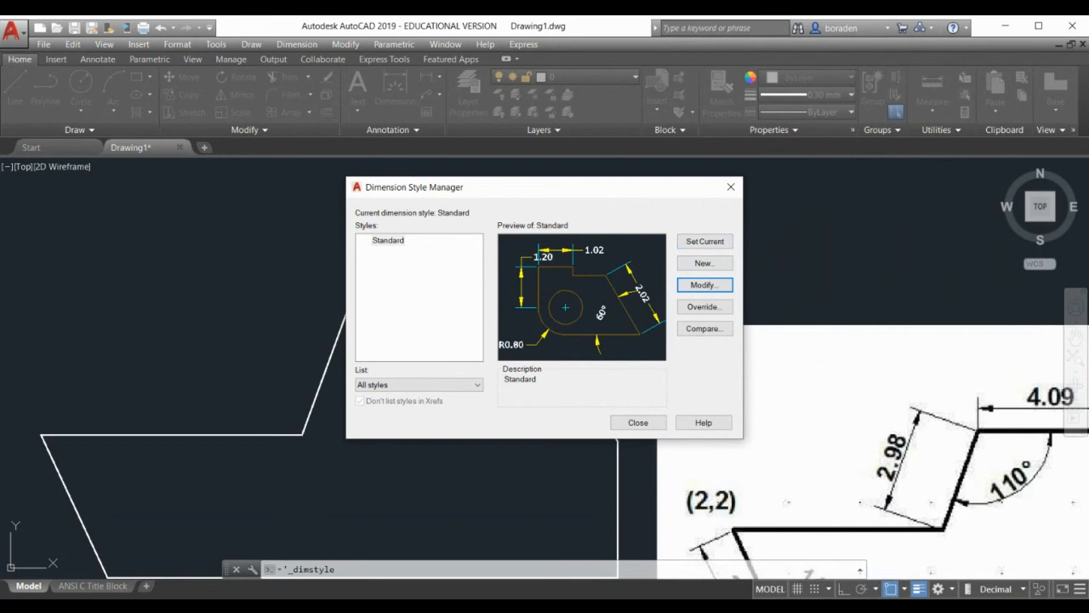
pyautogui.click(706, 242)
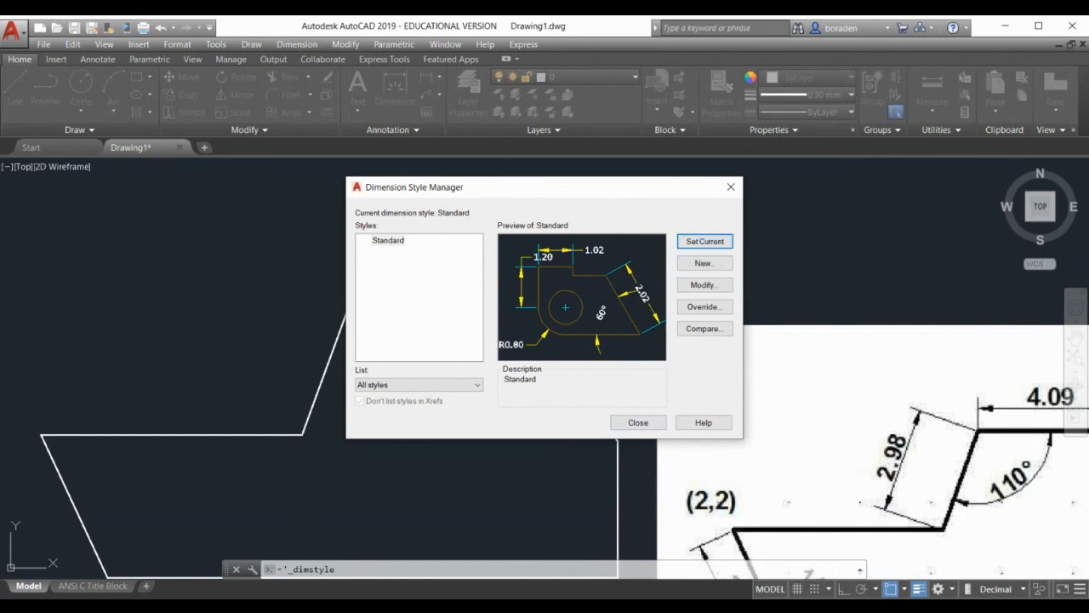
pyautogui.click(654, 427)
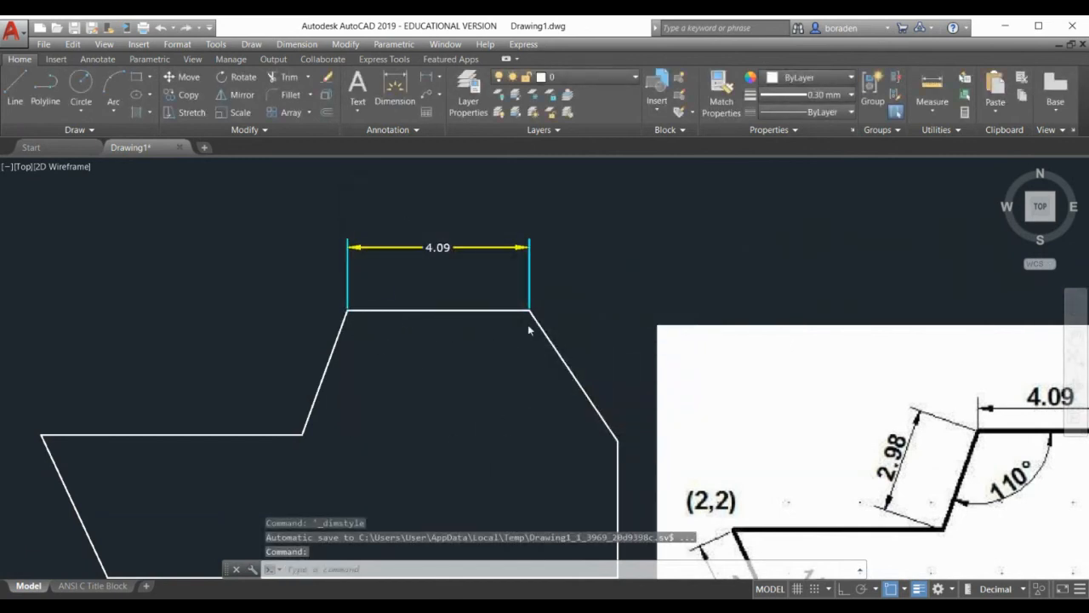
# - Increase the text height of the Standard dimension style and set its arrow size to 0.5
pyautogui.scroll(-4, 530, 330)
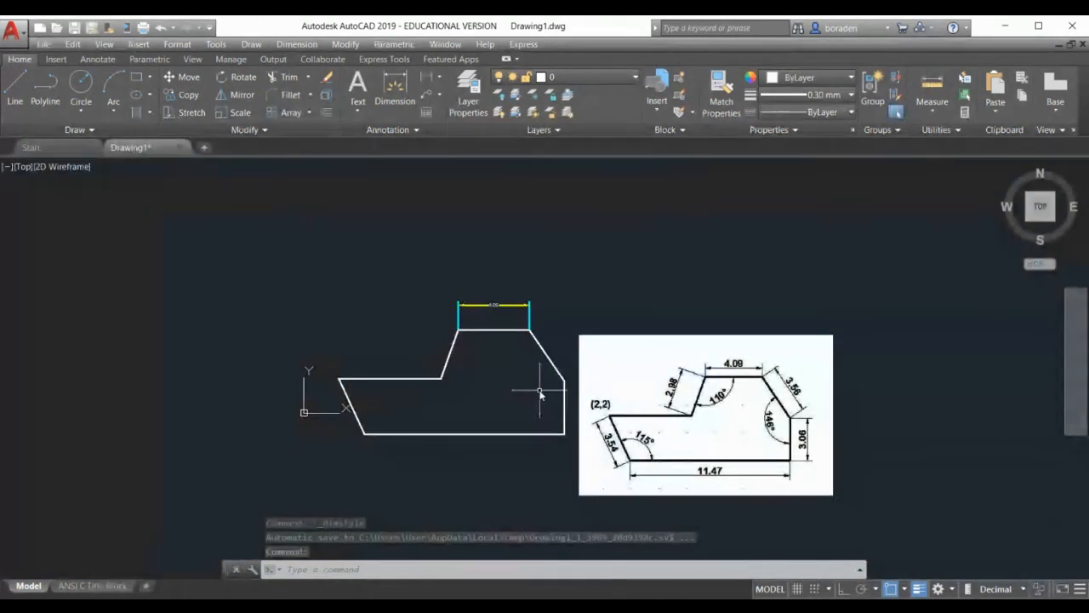
pyautogui.scroll(4, 540, 393)
pyautogui.click(297, 43)
pyautogui.click(340, 385)
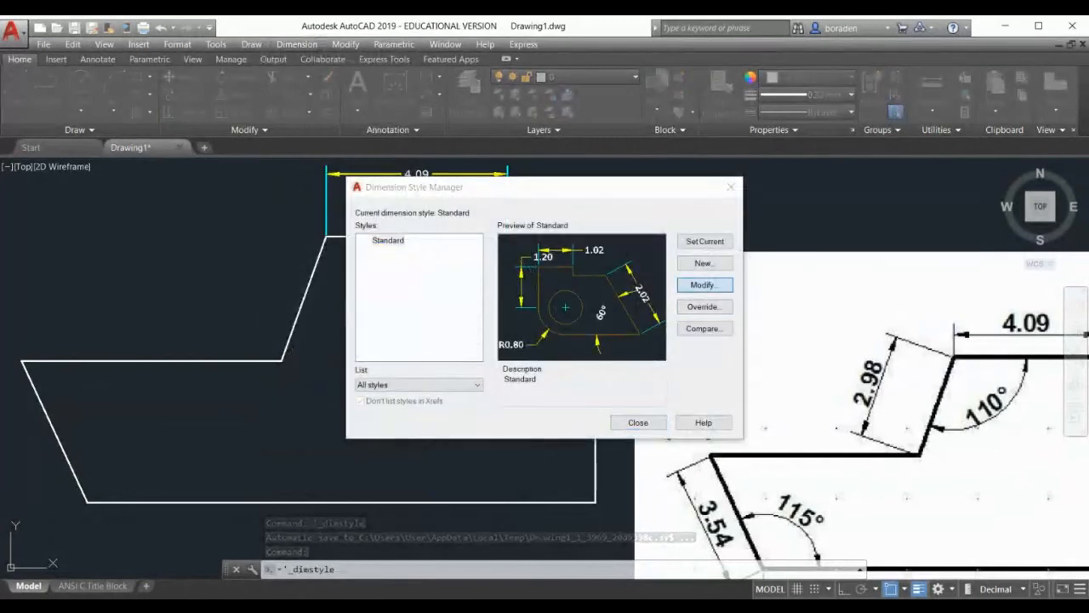
pyautogui.click(703, 284)
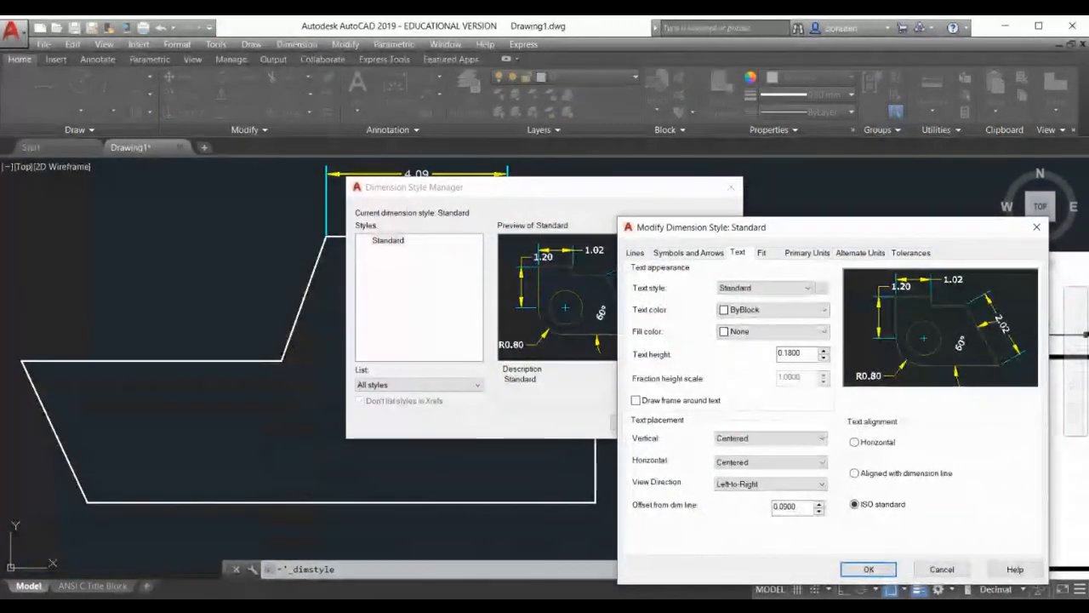
pyautogui.click(800, 352)
pyautogui.doubleClick(795, 352)
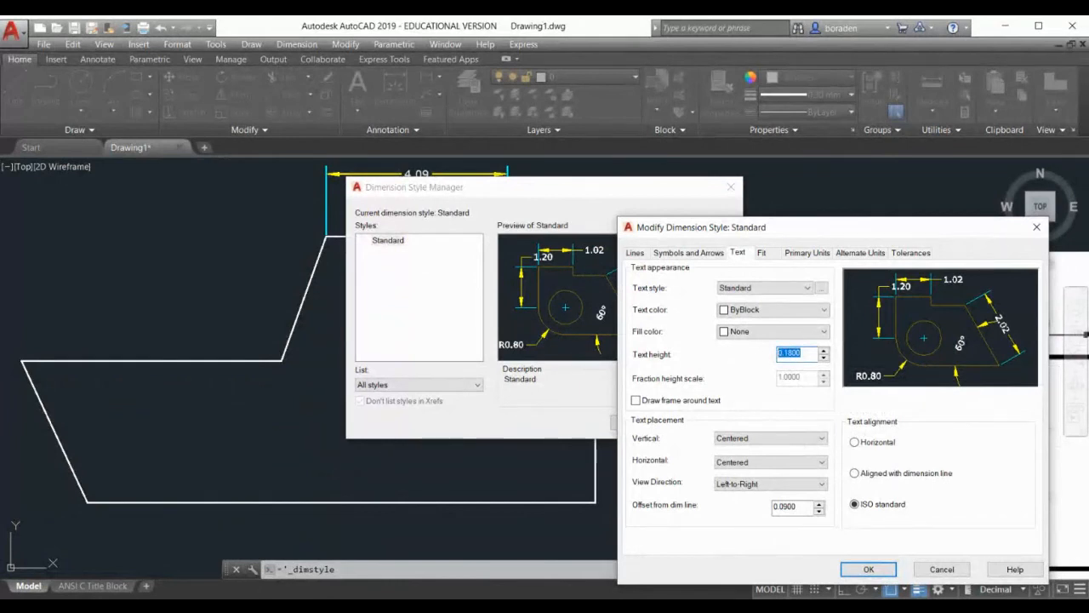
pyautogui.write('0.25')
pyautogui.click(688, 252)
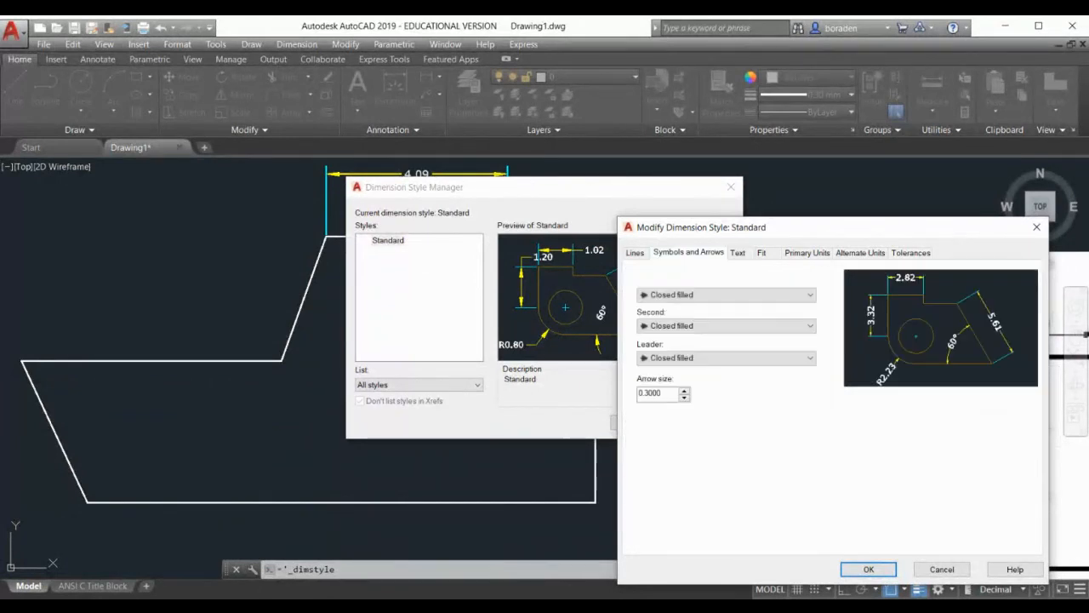
pyautogui.doubleClick(655, 392)
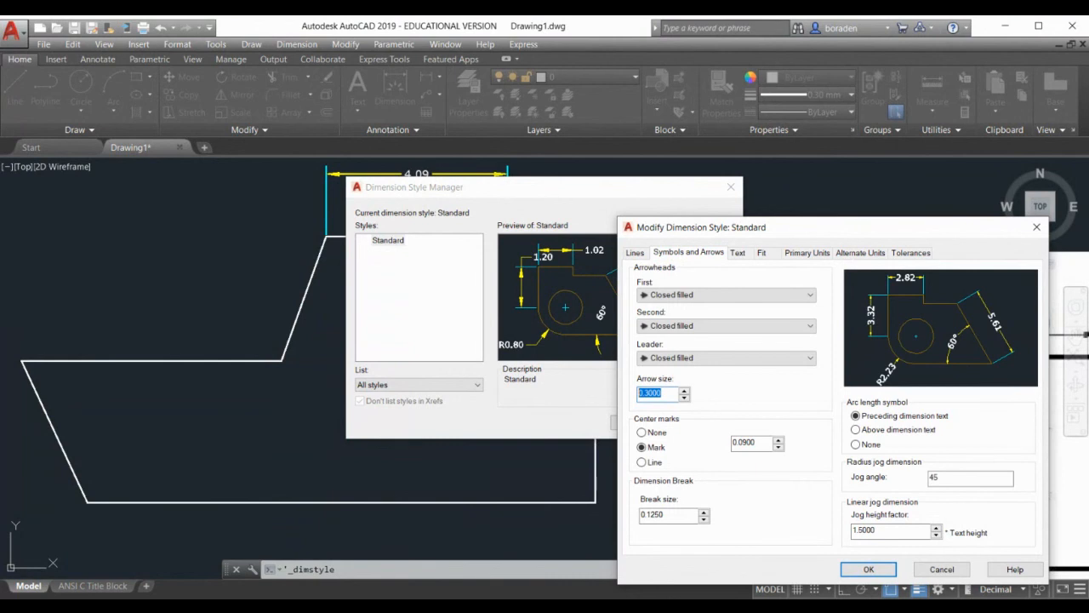
pyautogui.write('0.5000')
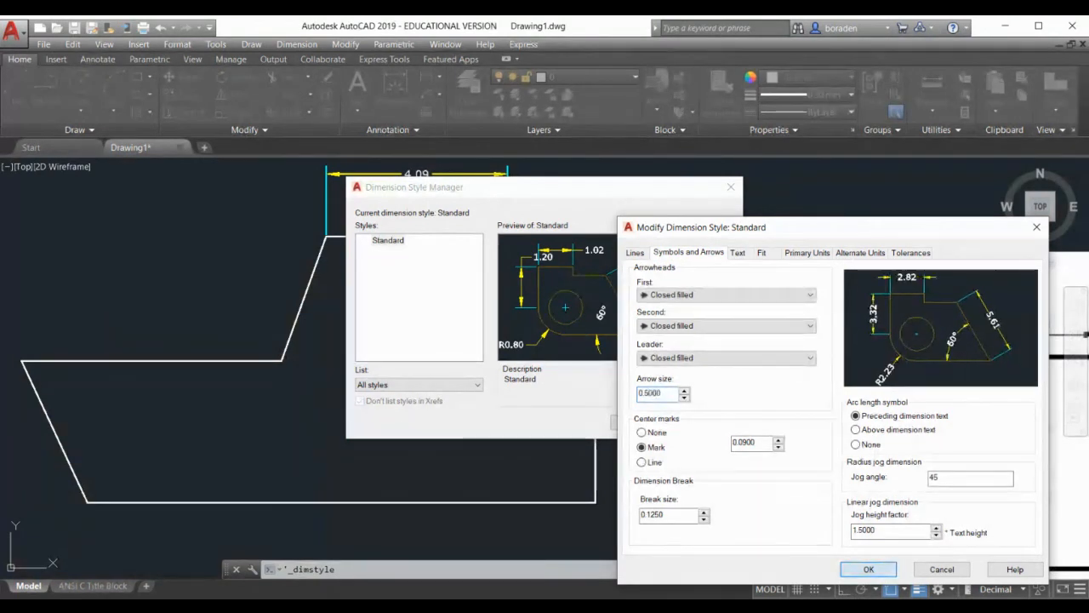
pyautogui.press('Return')
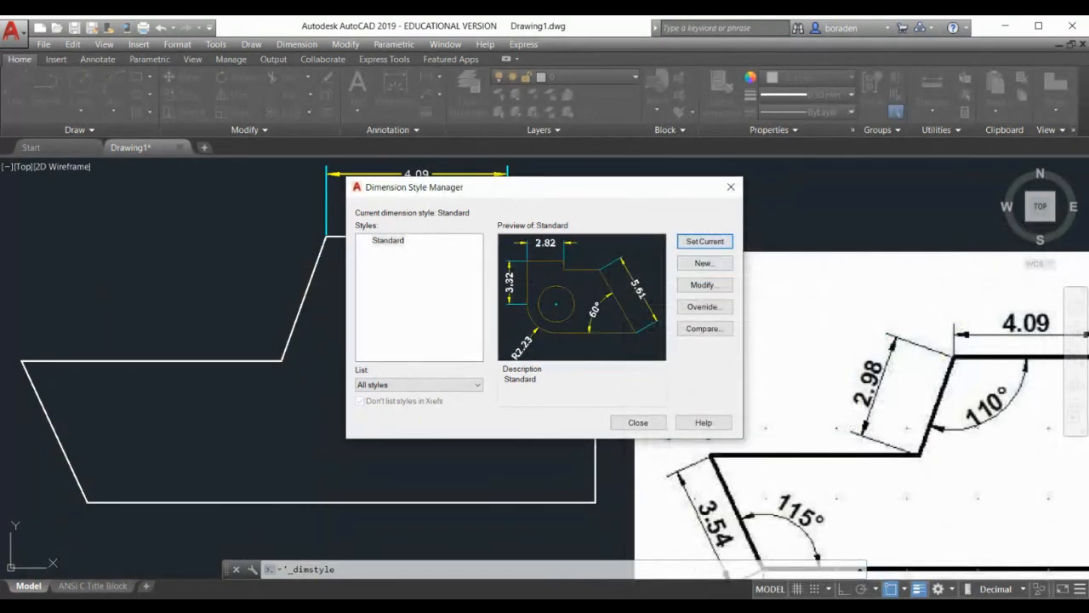
pyautogui.click(638, 422)
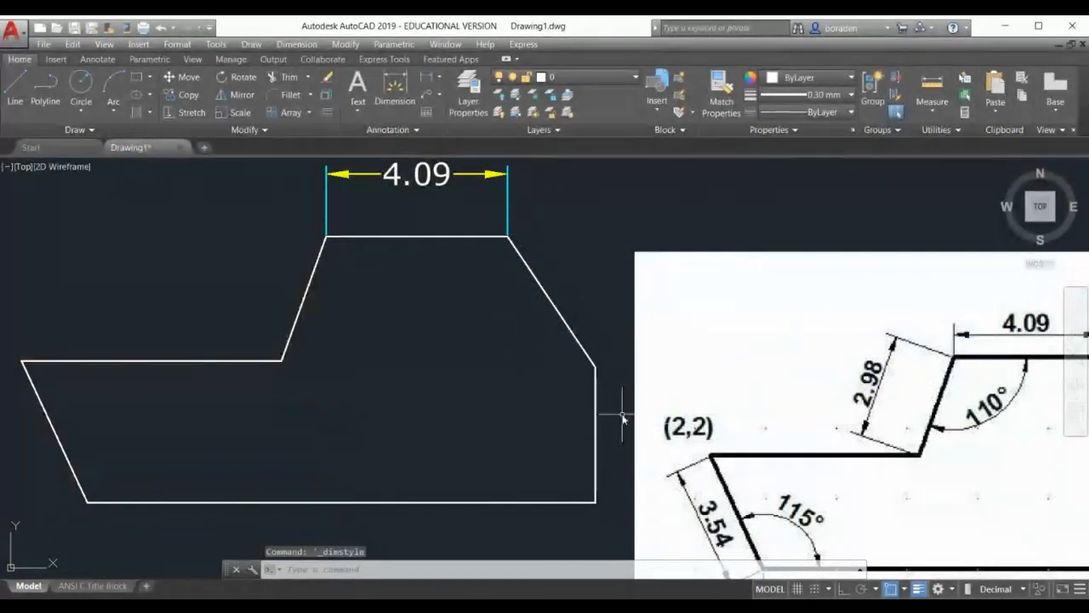
# - Erase the reference image beside the outline and undo the erasure
pyautogui.scroll(-2, 523, 317)
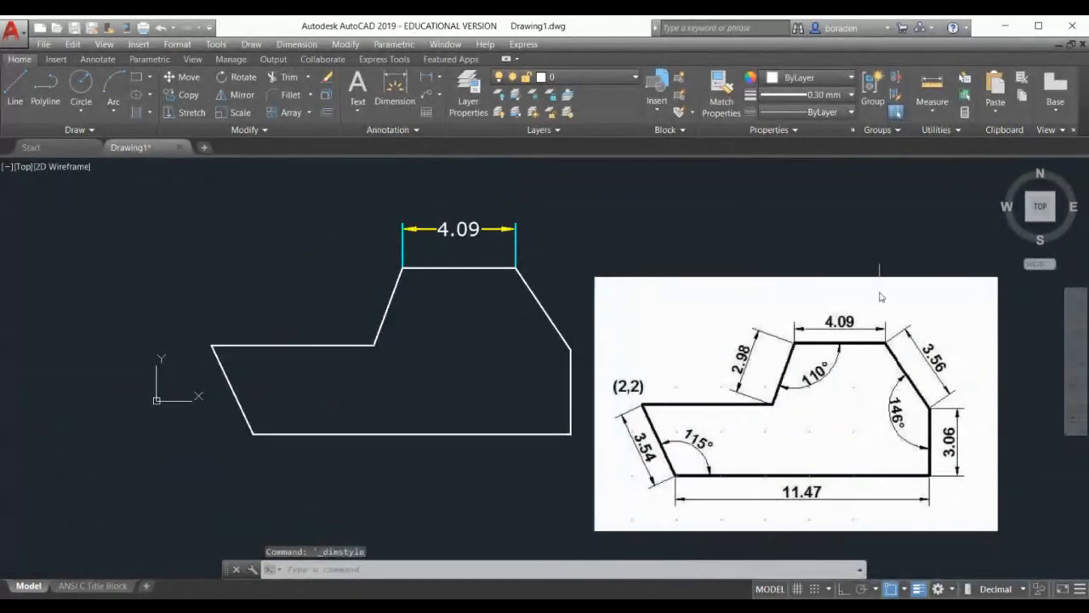
pyautogui.moveTo(958, 291); pyautogui.dragTo(853, 383)
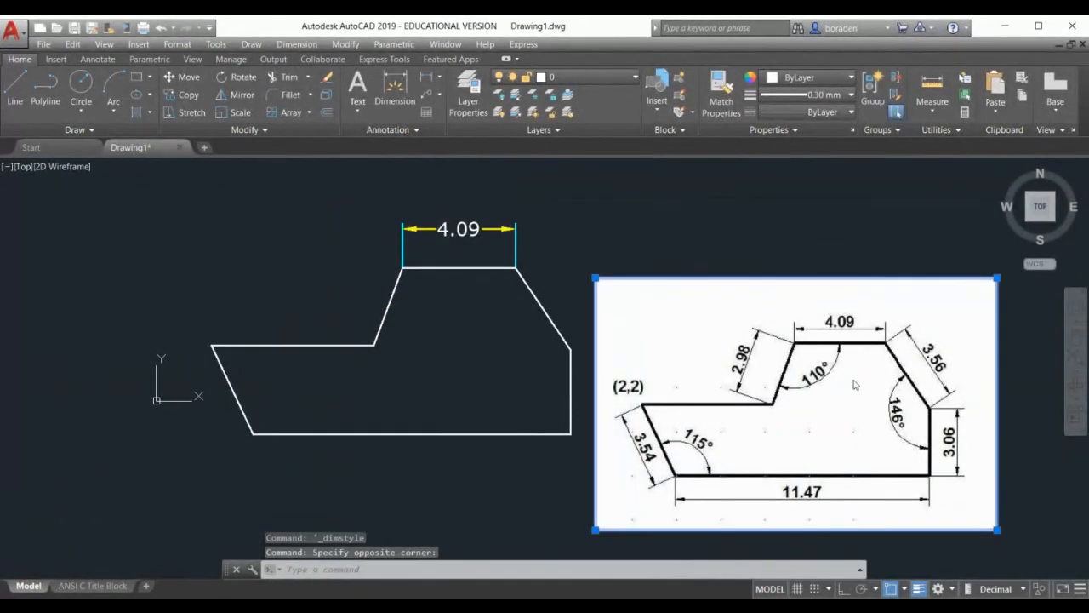
pyautogui.press('Delete')
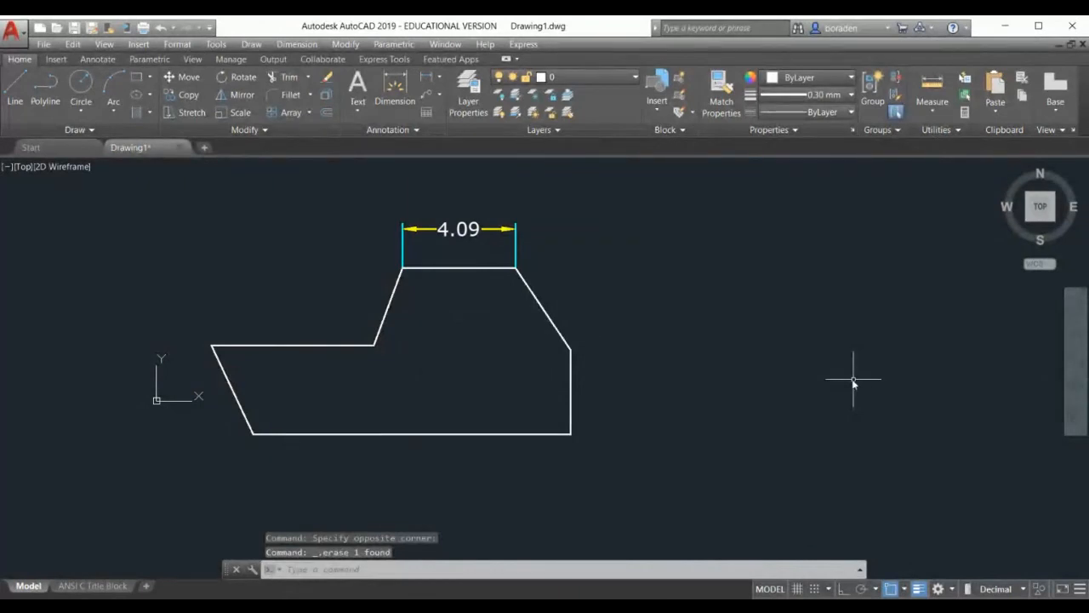
pyautogui.click(159, 27)
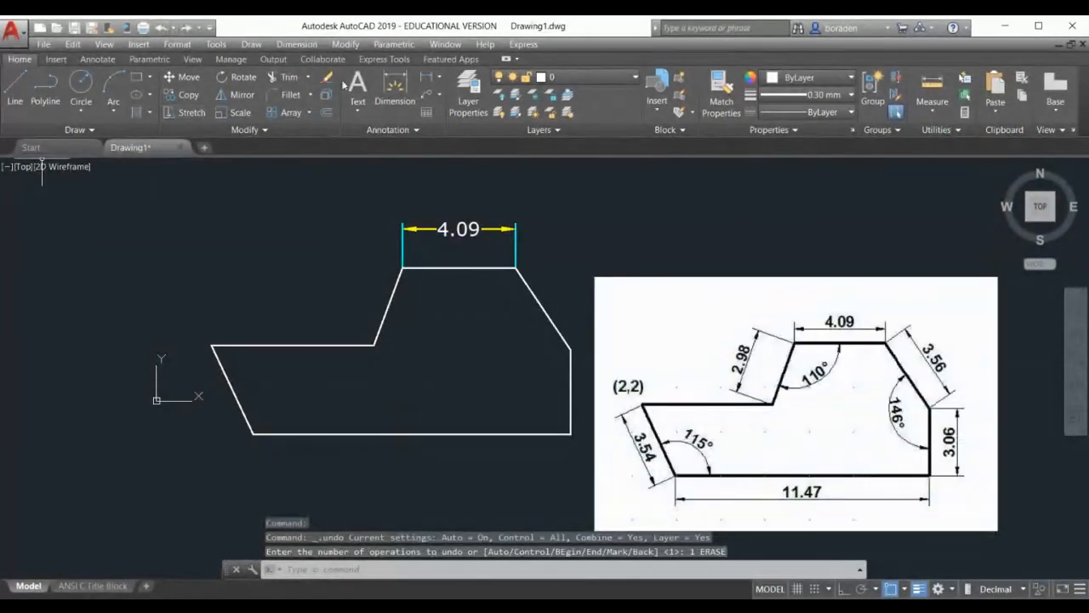
# - Add a linear dimension between the endpoints of the outline's lowest horizontal edge, placed below it
pyautogui.click(439, 78)
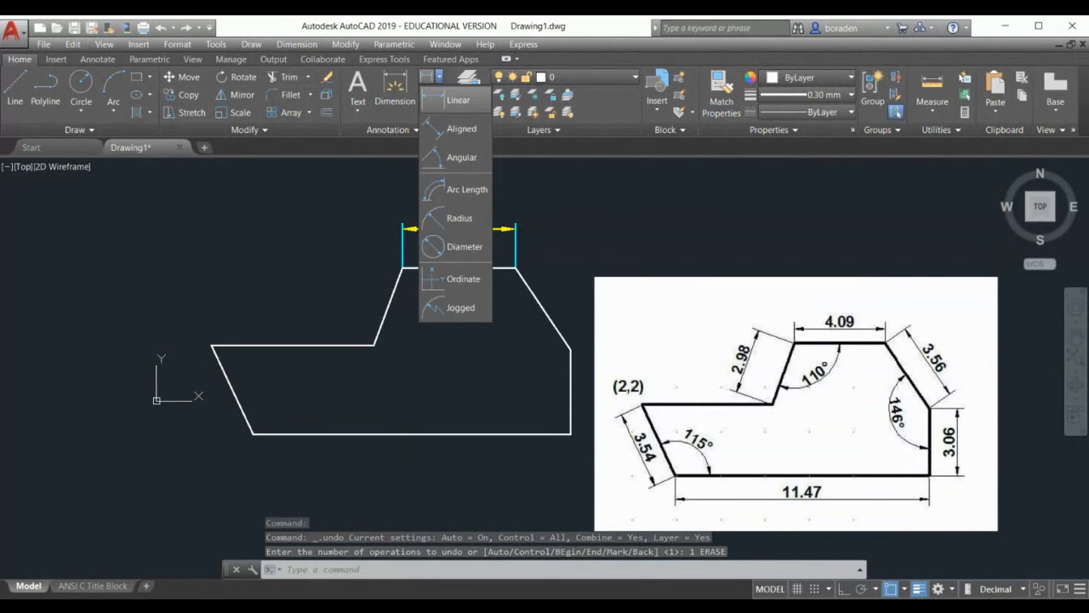
pyautogui.click(458, 100)
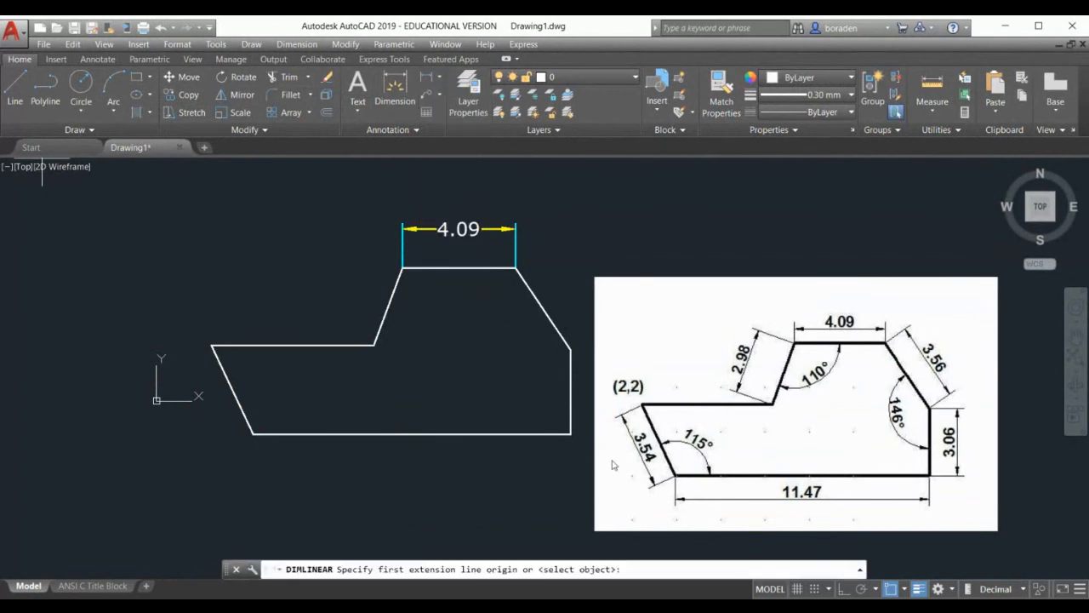
pyautogui.click(252, 434)
pyautogui.click(571, 434)
pyautogui.click(411, 479)
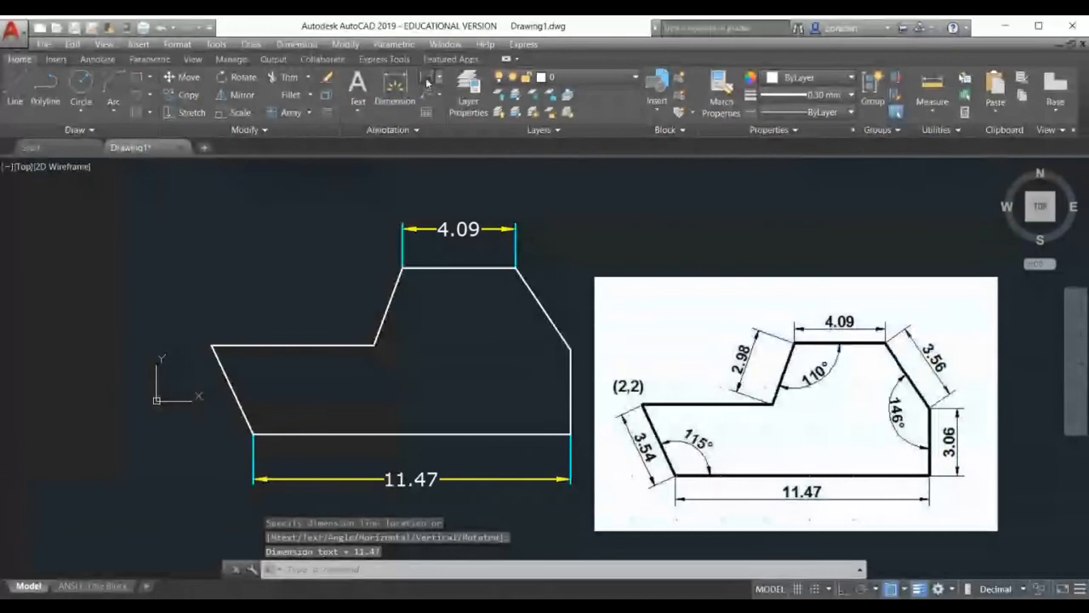
pyautogui.press('space')
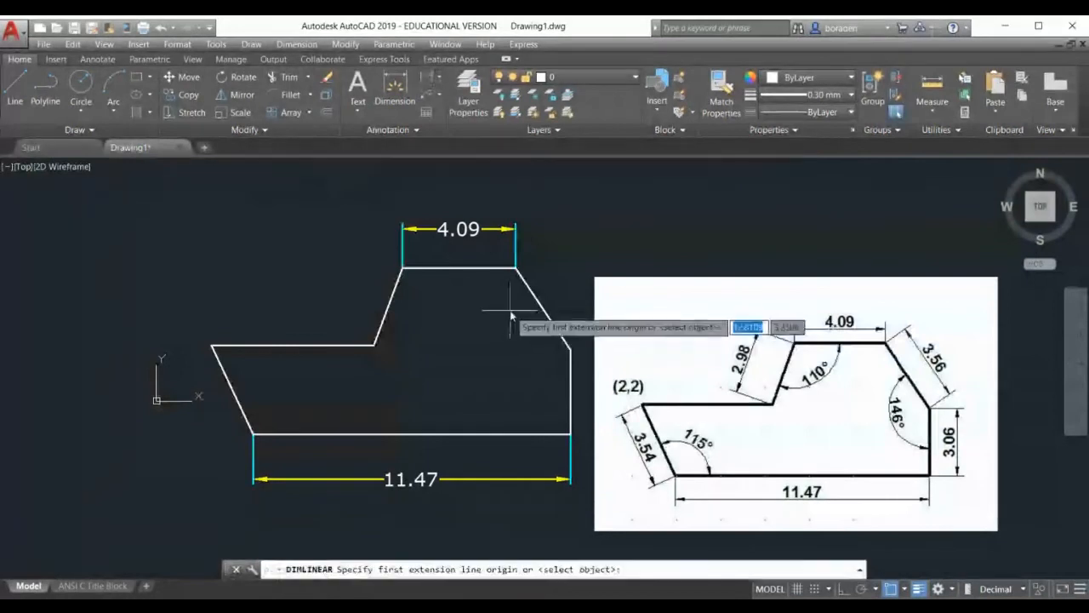
pyautogui.click(572, 349)
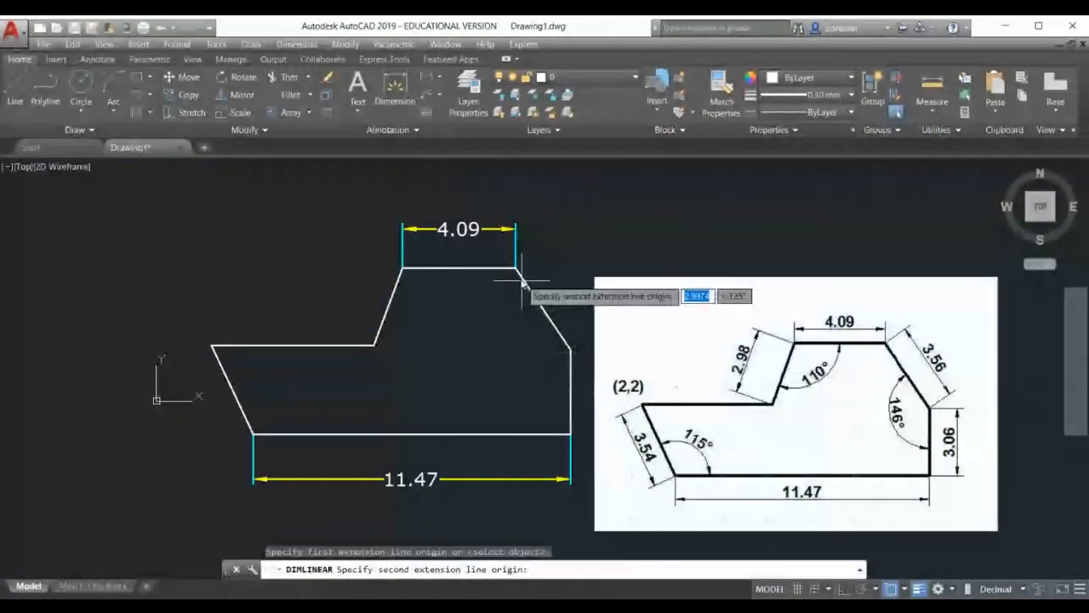
pyautogui.scroll(6, 516, 271)
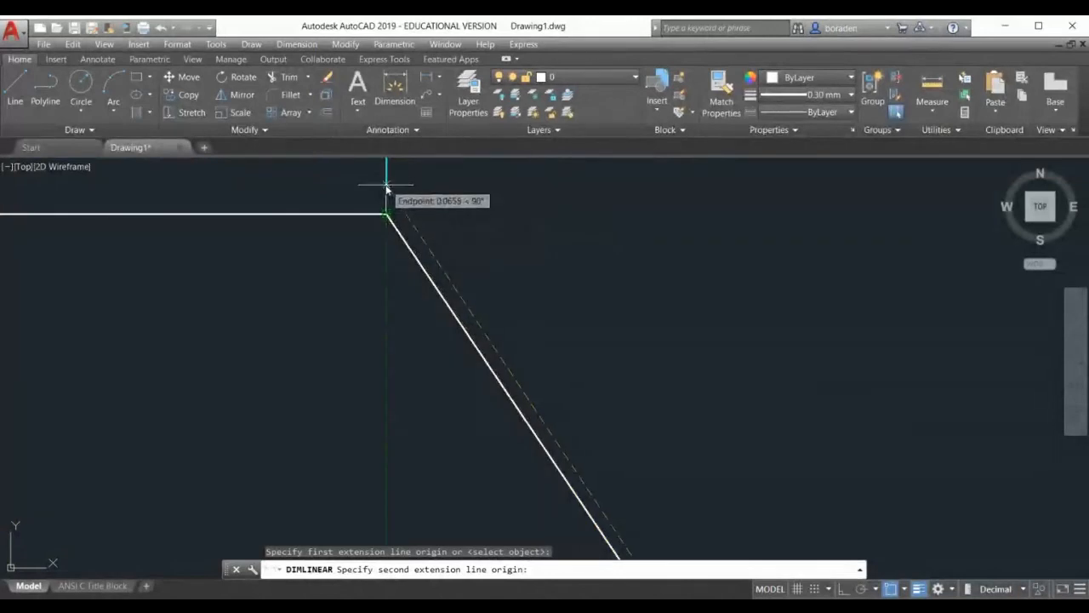
pyautogui.click(388, 215)
pyautogui.scroll(-6, 391, 265)
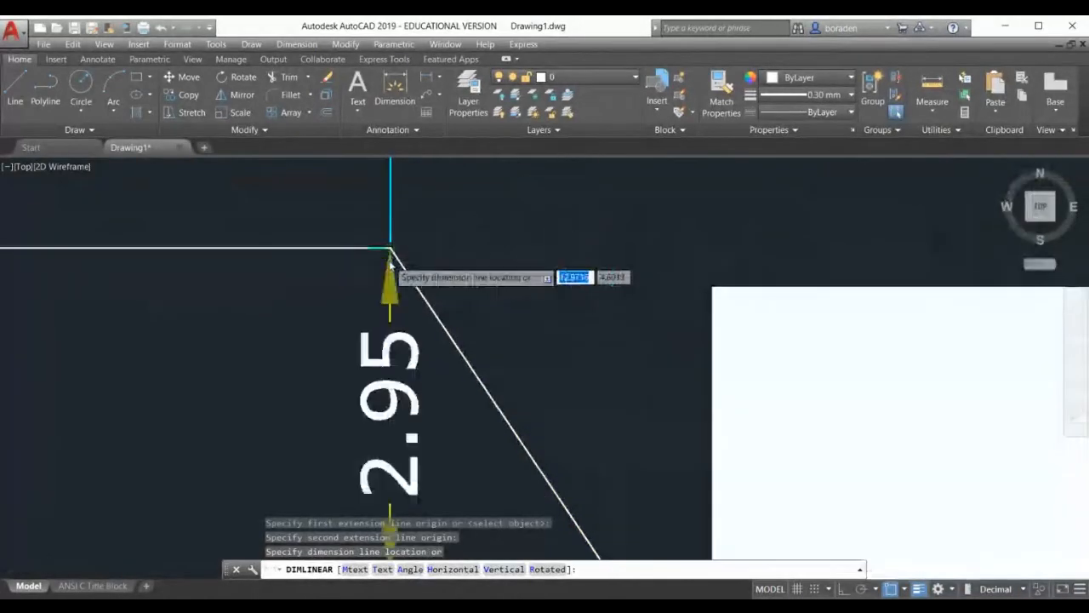
pyautogui.press('Escape')
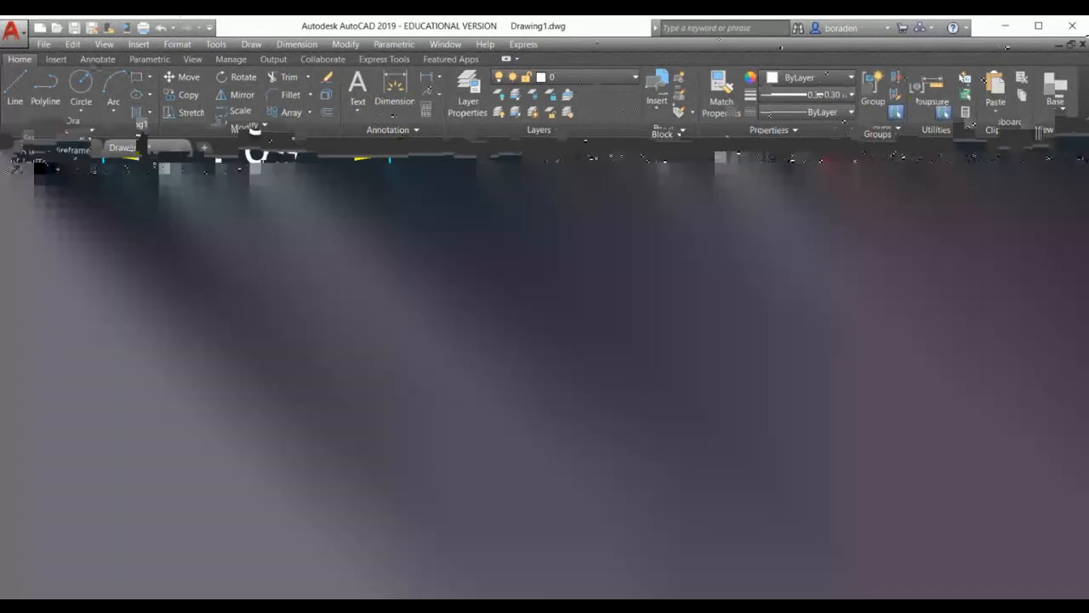
# - Add an aligned dimension along the slanted edge at the outline's upper right, placed outside the outline
pyautogui.click(439, 76)
pyautogui.click(451, 112)
pyautogui.click(529, 457)
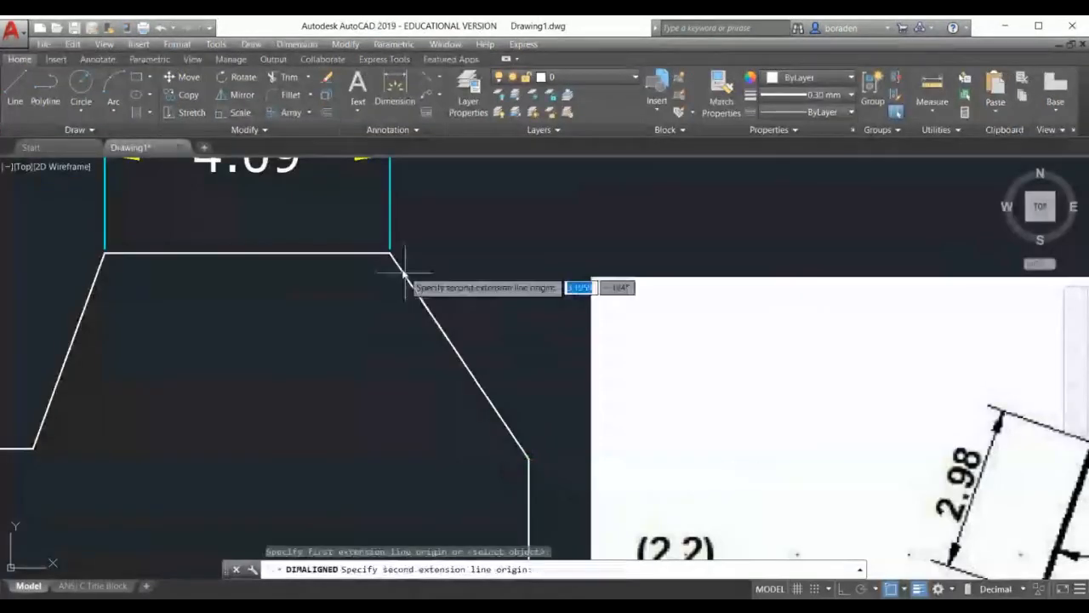
pyautogui.click(390, 253)
pyautogui.click(521, 231)
# - Add an aligned dimension to the slanted edge at the outline's lower left, placed outside the shape
pyautogui.scroll(-6, 882, 334)
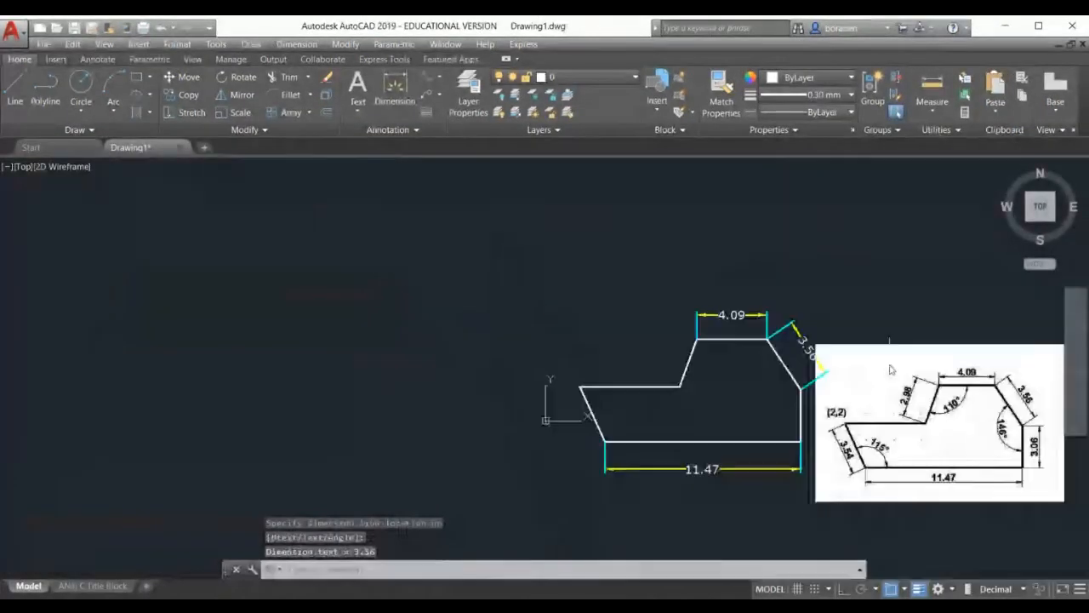
pyautogui.scroll(2, 945, 387)
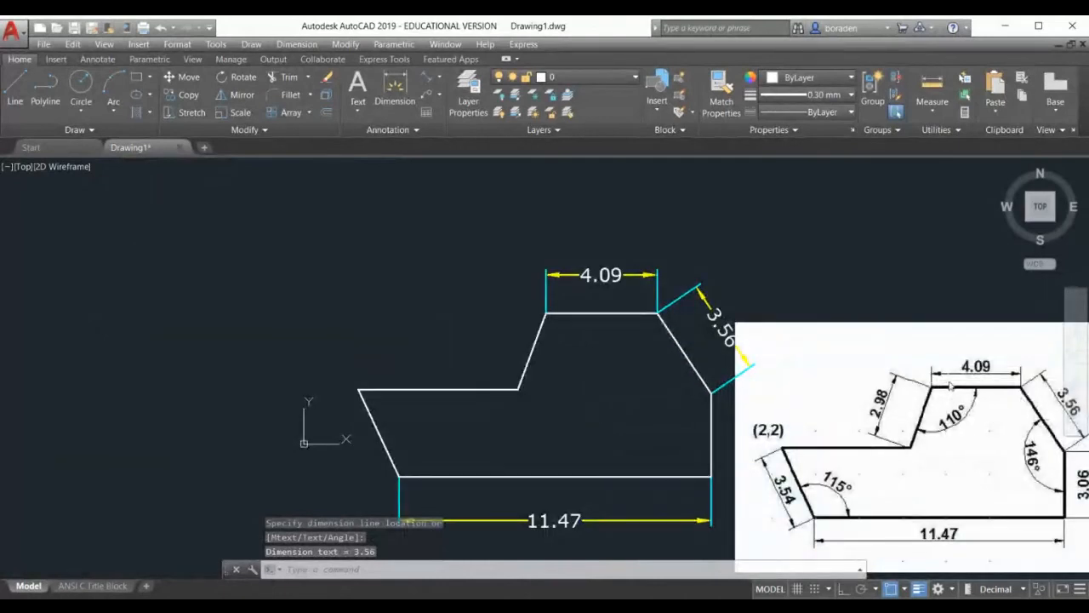
pyautogui.press('Return')
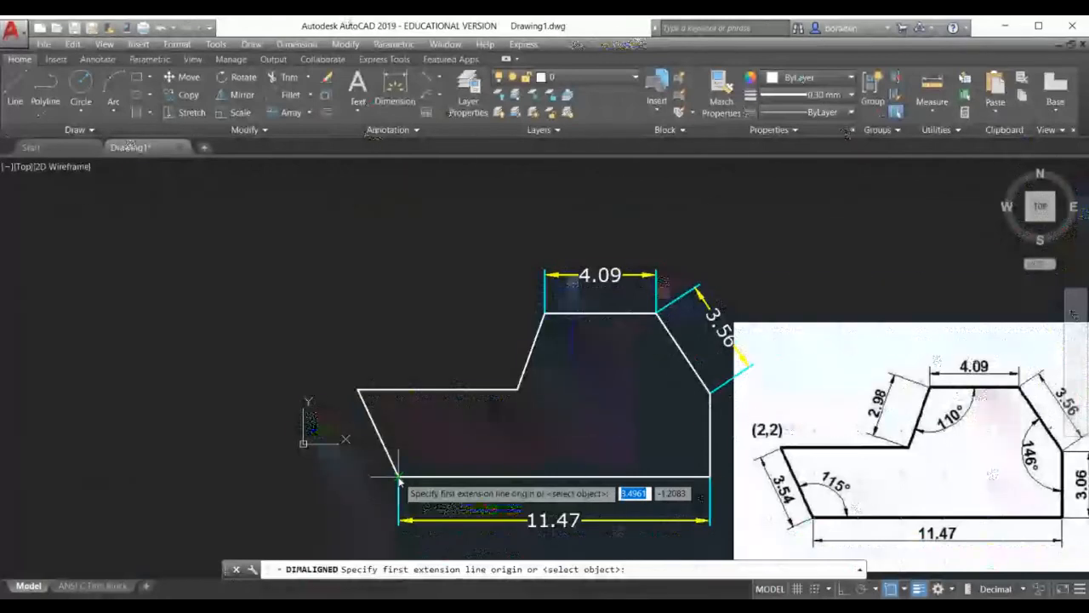
pyautogui.click(398, 476)
pyautogui.click(358, 390)
pyautogui.click(360, 501)
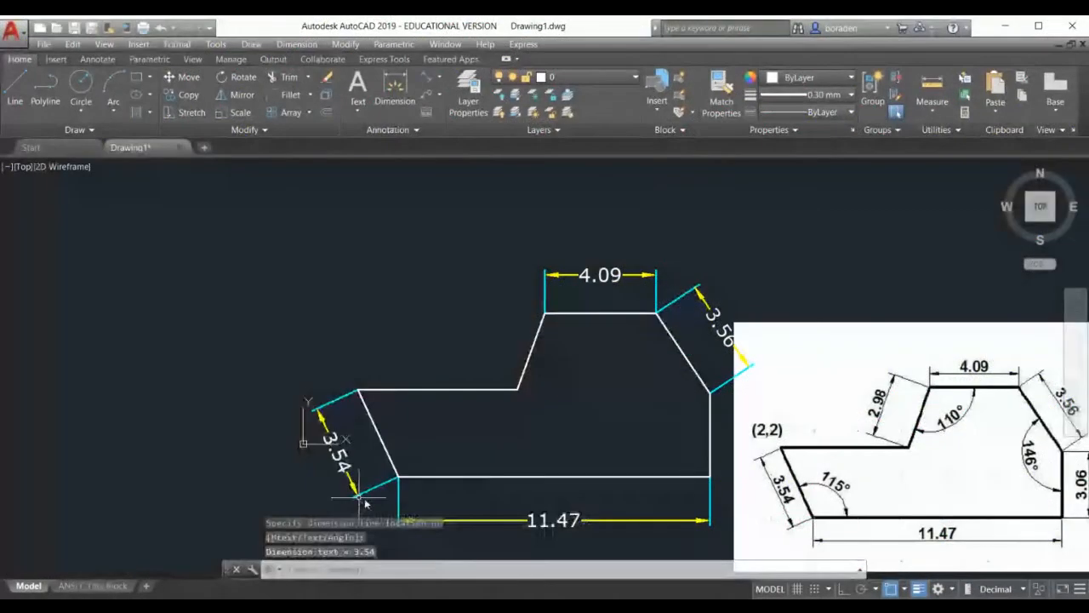
pyautogui.scroll(3, 366, 503)
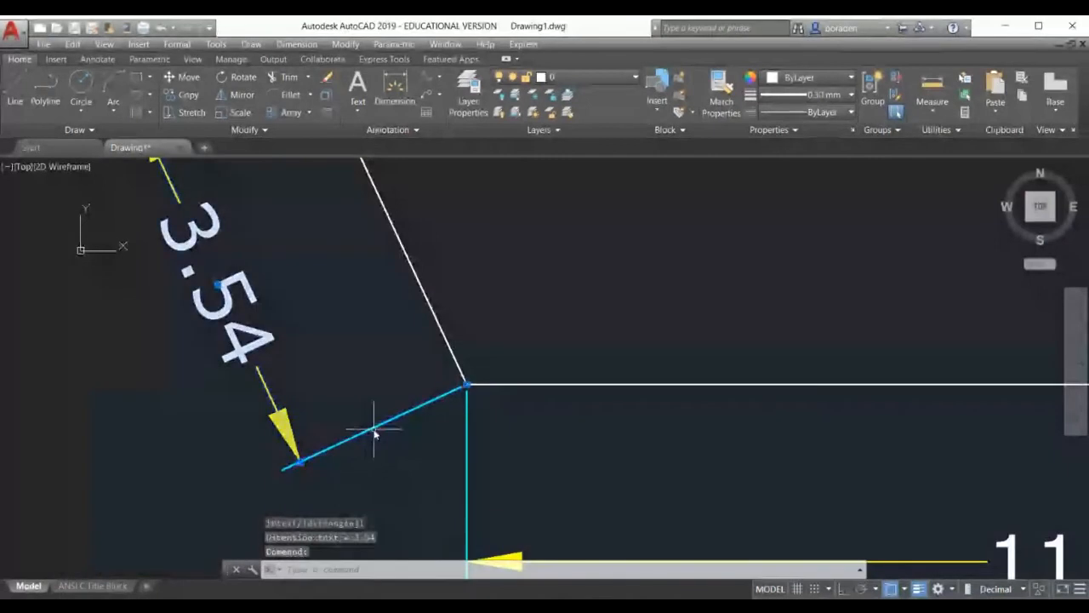
pyautogui.scroll(1, 465, 387)
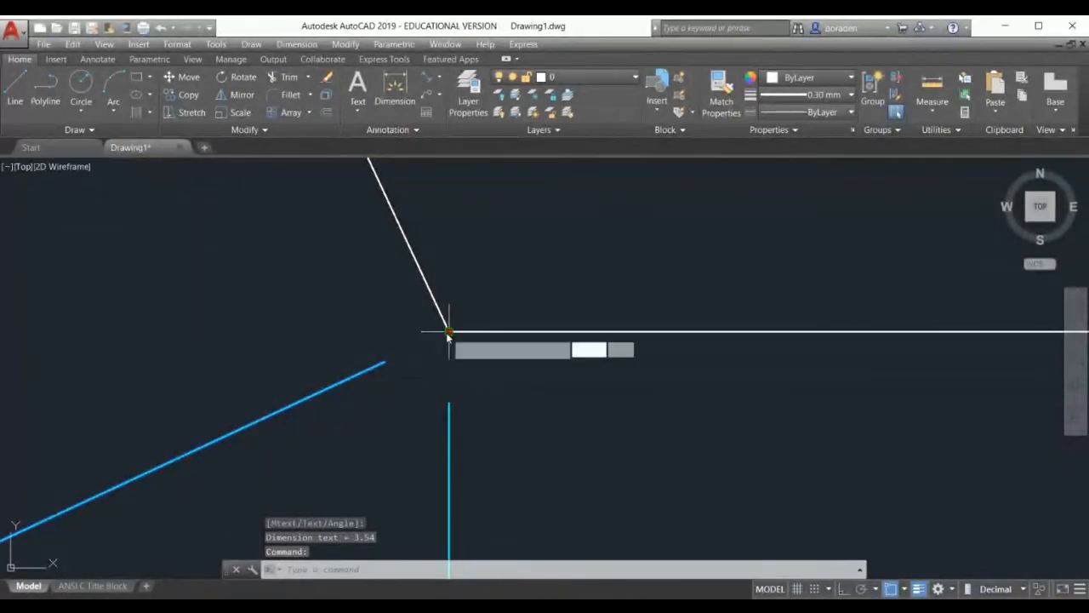
pyautogui.click(449, 332)
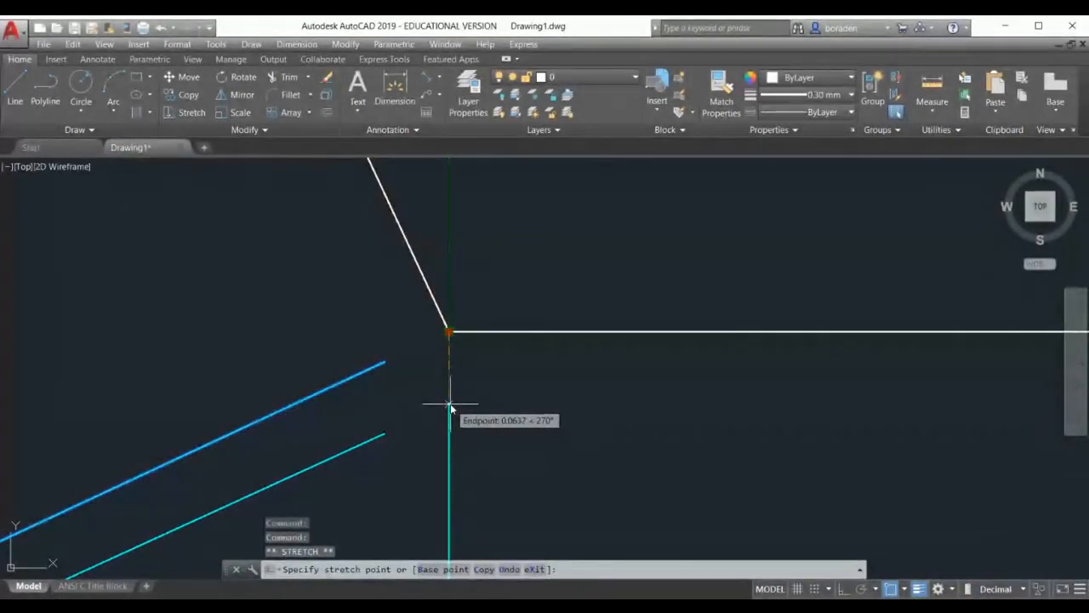
pyautogui.click(448, 331)
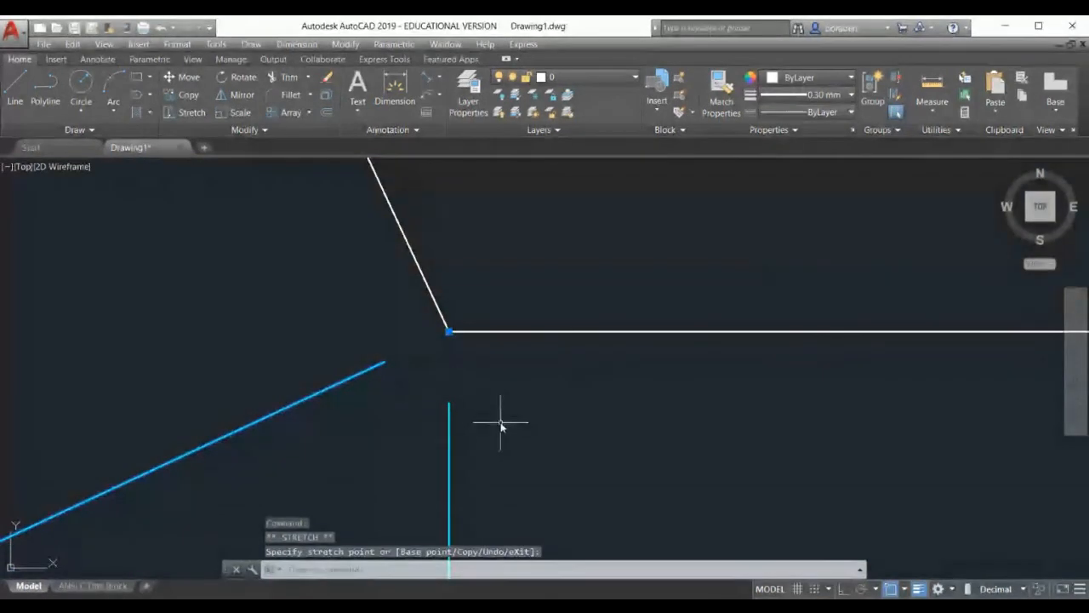
pyautogui.press('Escape')
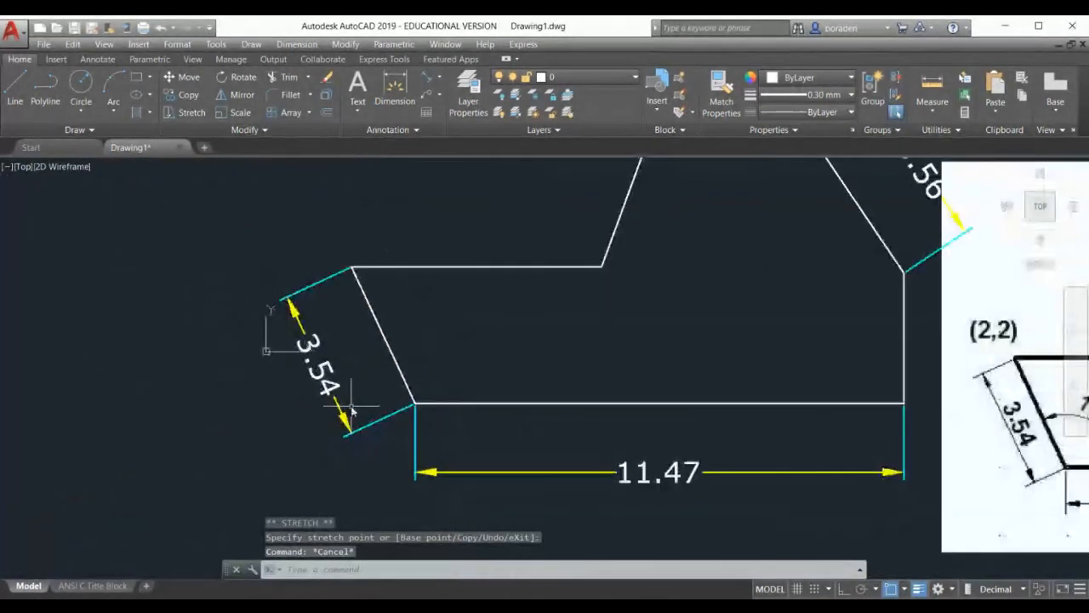
# - Add an angular dimension between the upper-right slanted edge and the right vertical edge, with its arc inside the outline
pyautogui.scroll(-3, 351, 412)
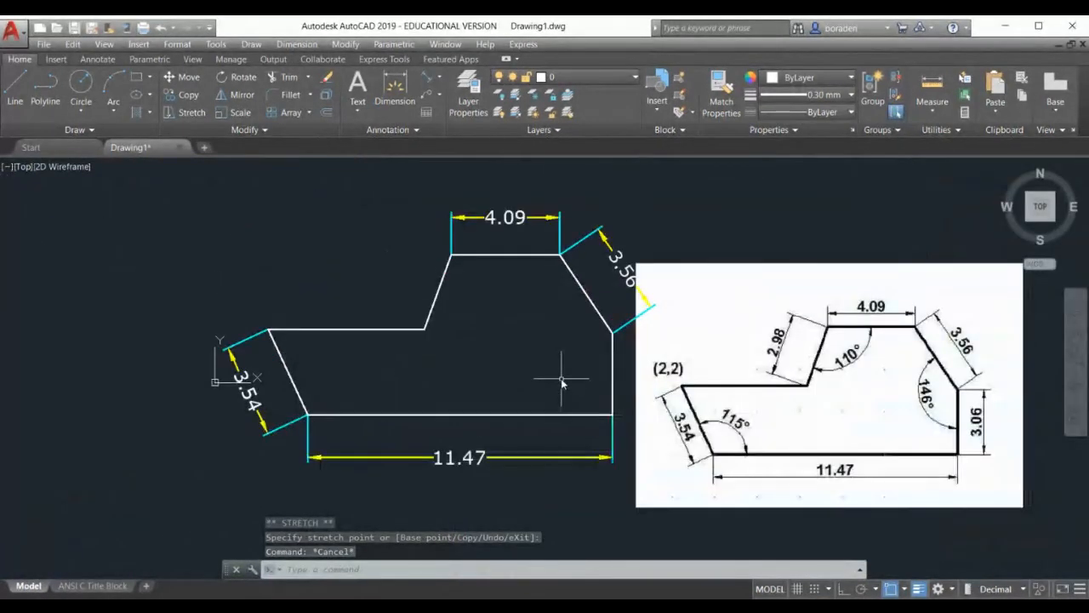
pyautogui.click(440, 78)
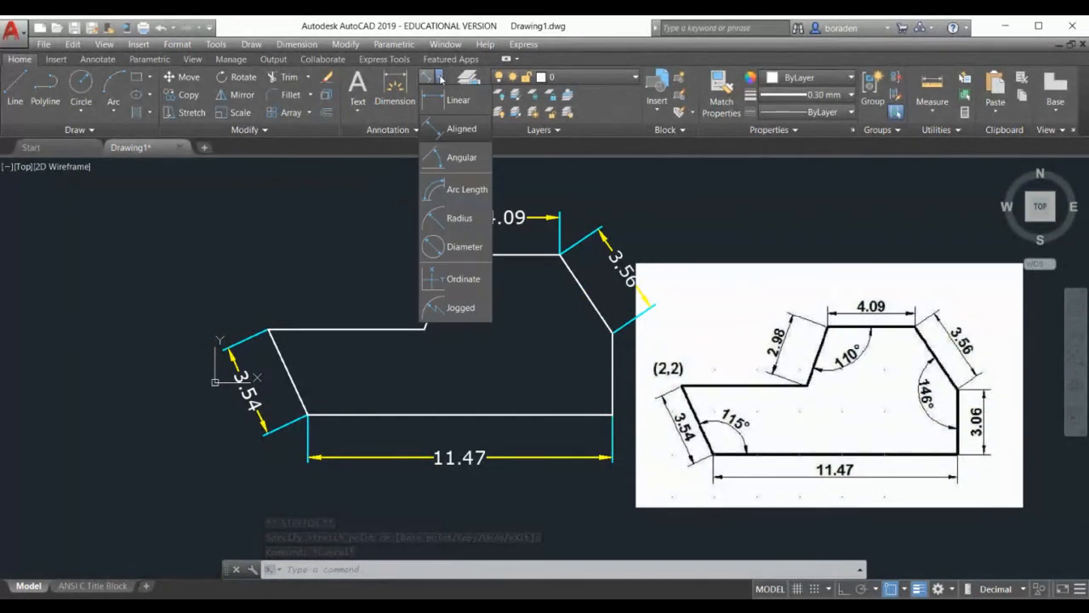
pyautogui.click(461, 158)
pyautogui.click(592, 301)
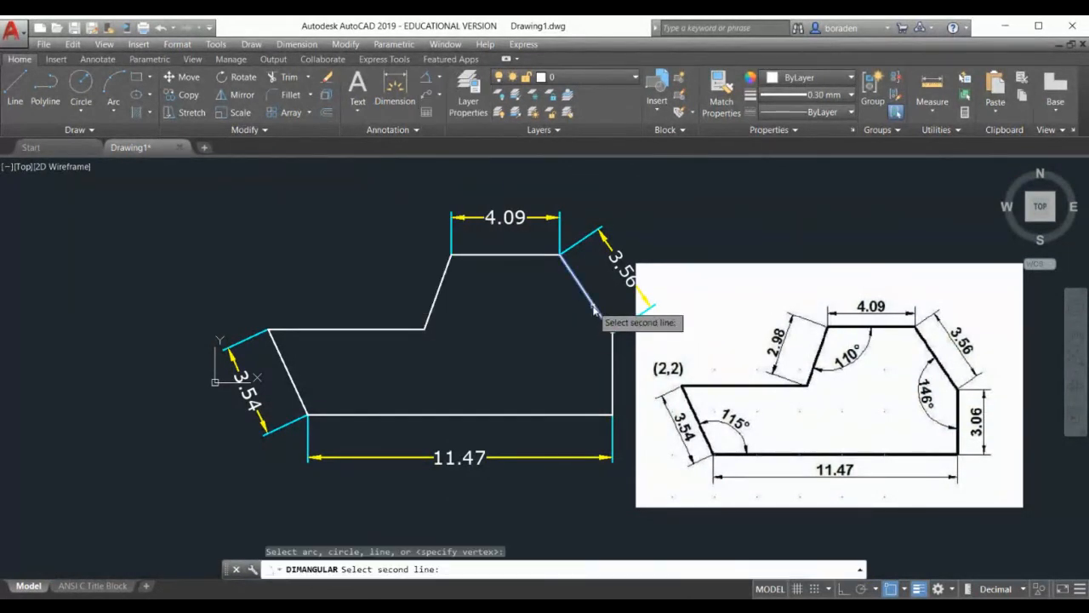
pyautogui.click(610, 360)
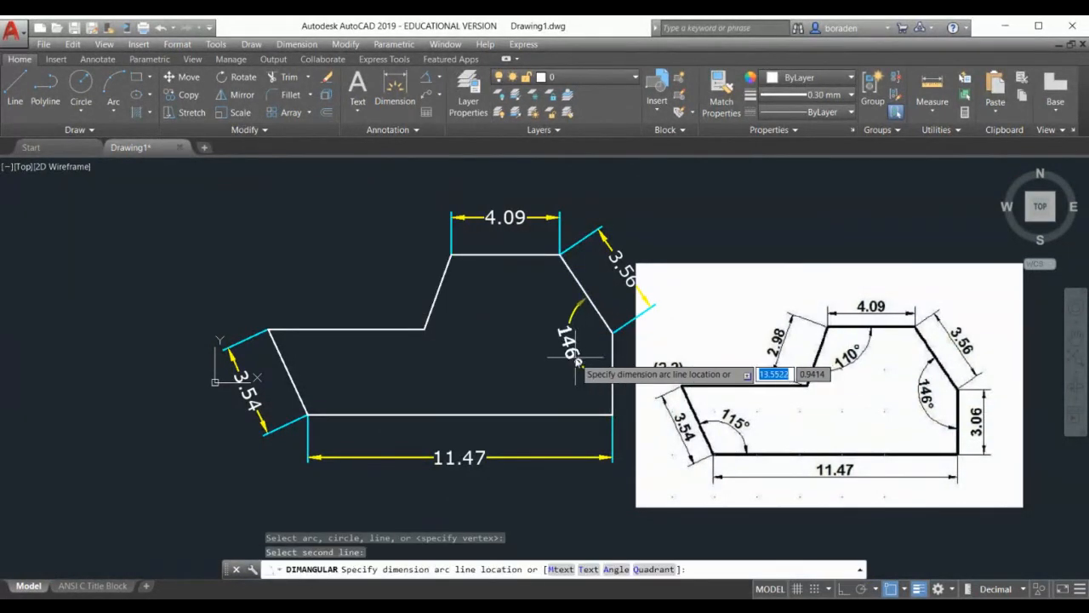
pyautogui.click(572, 347)
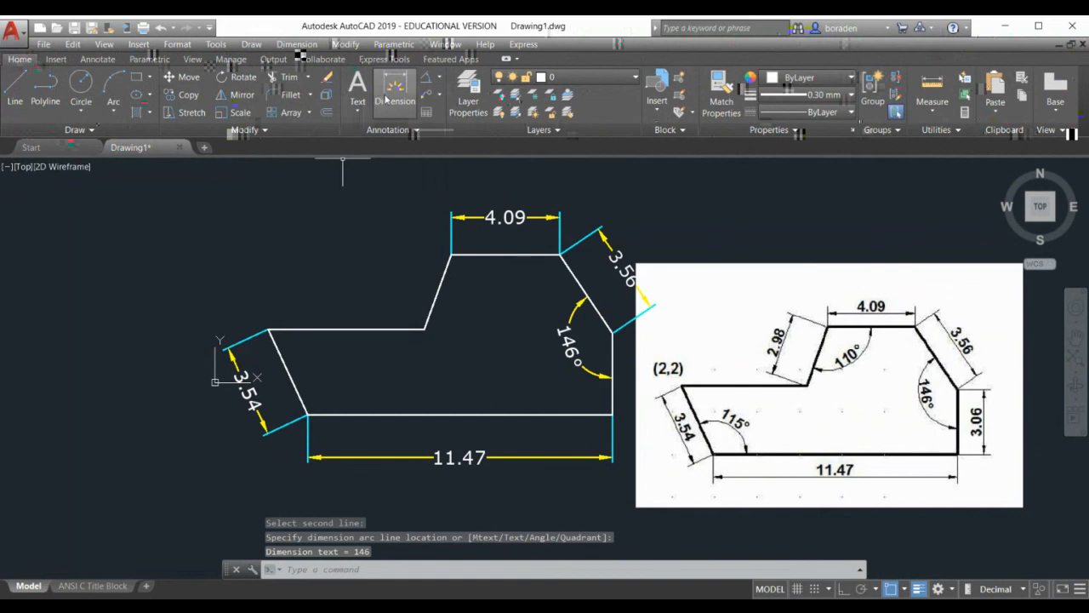
# - Add angular dimensions at both ends of the outline's left portion and at the top edge's left corner, with the arcs on the interior side
pyautogui.click(426, 77)
pyautogui.click(475, 255)
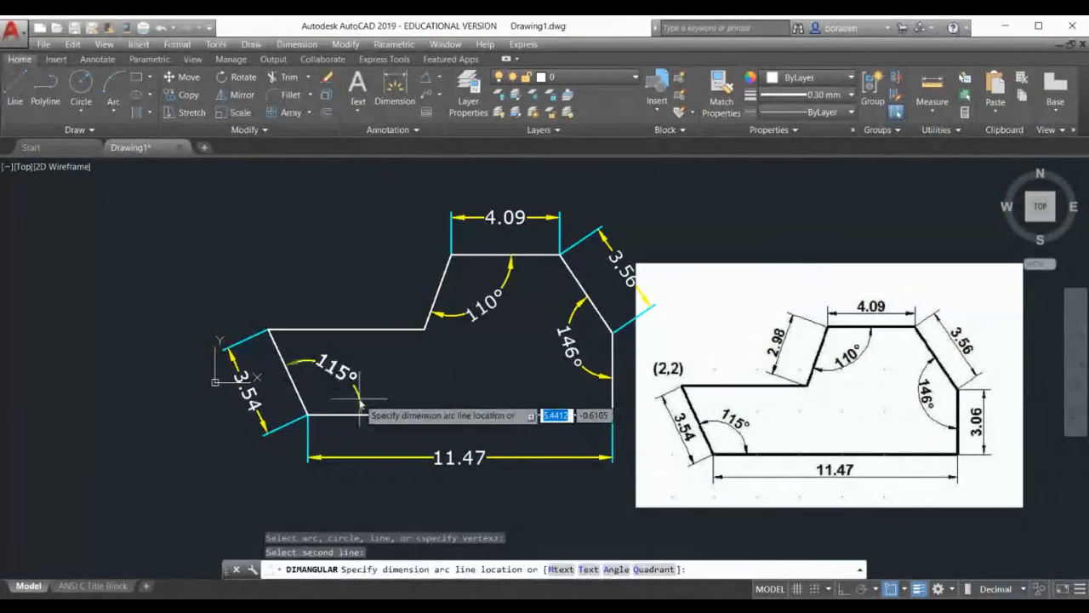
pyautogui.click(339, 398)
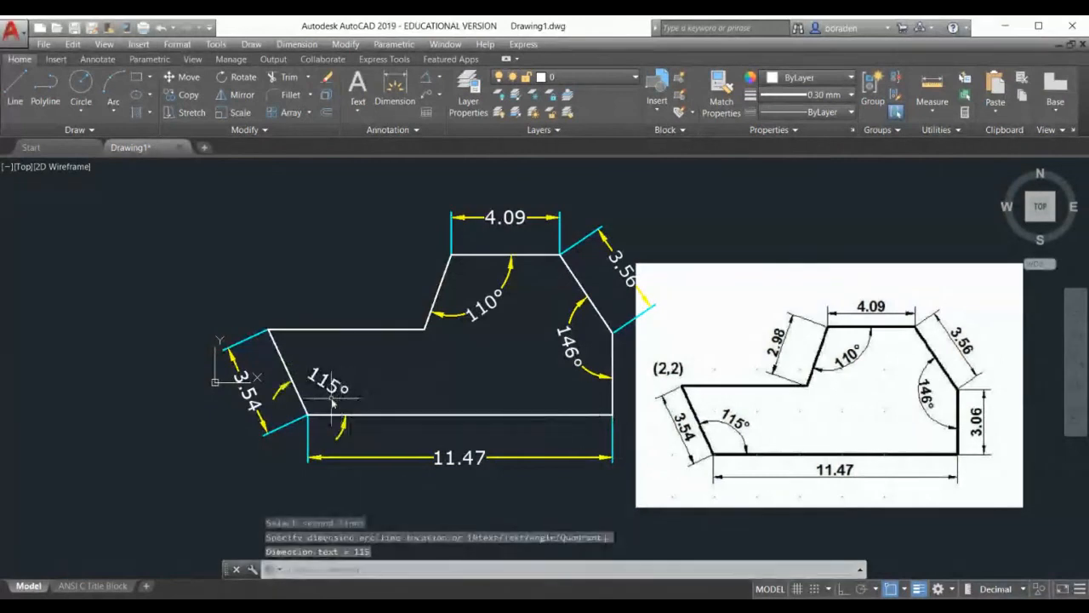
pyautogui.click(427, 77)
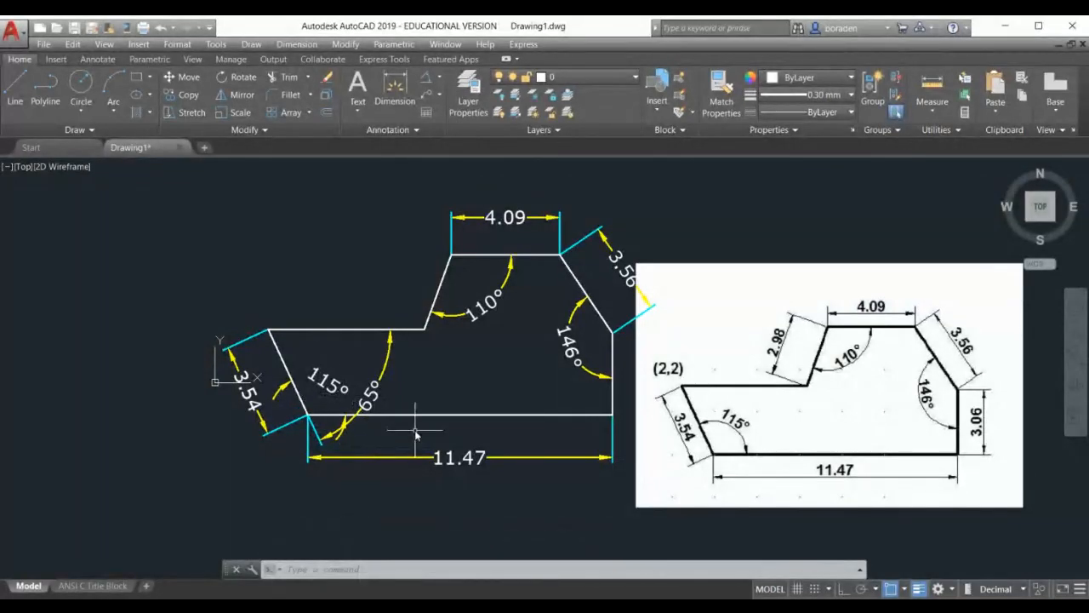
# - Write the multiline text "180-115=65" with "-65" on a second line in the empty area above and left of the outline
pyautogui.click(357, 87)
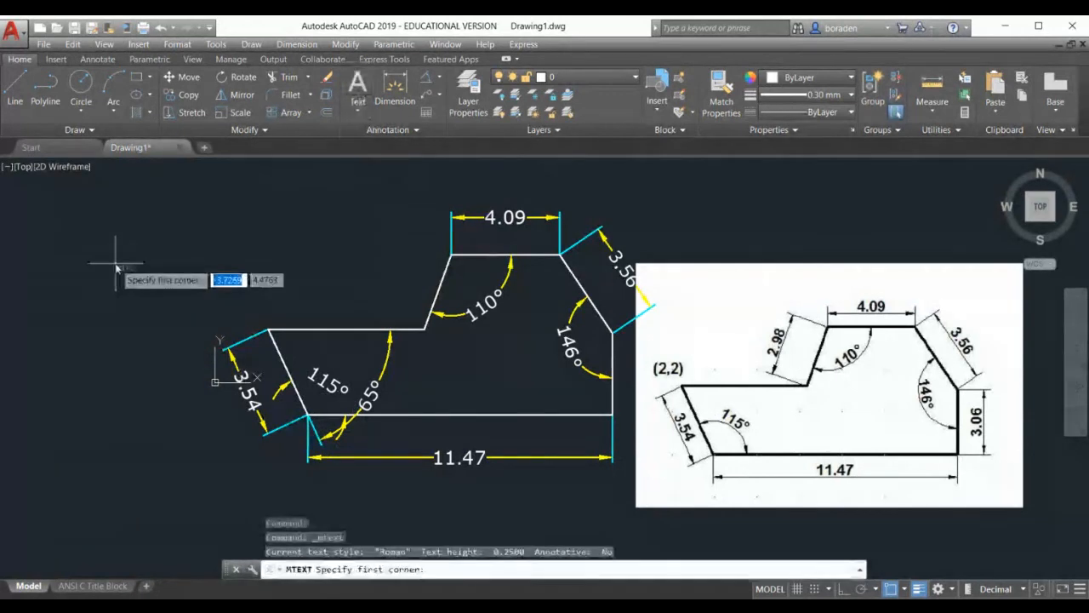
pyautogui.click(116, 268)
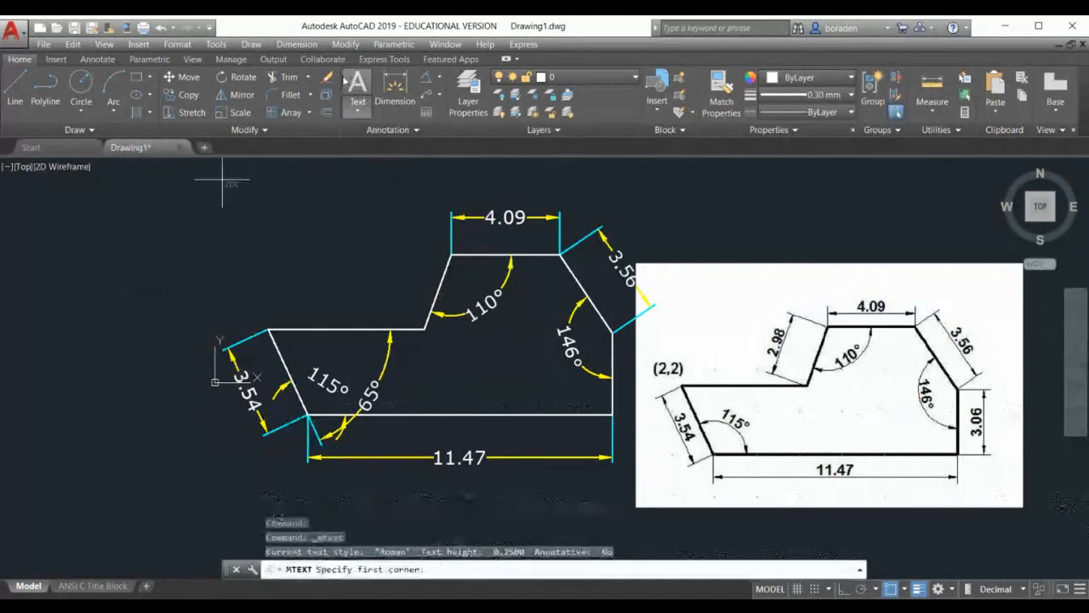
pyautogui.click(199, 273)
pyautogui.write('180')
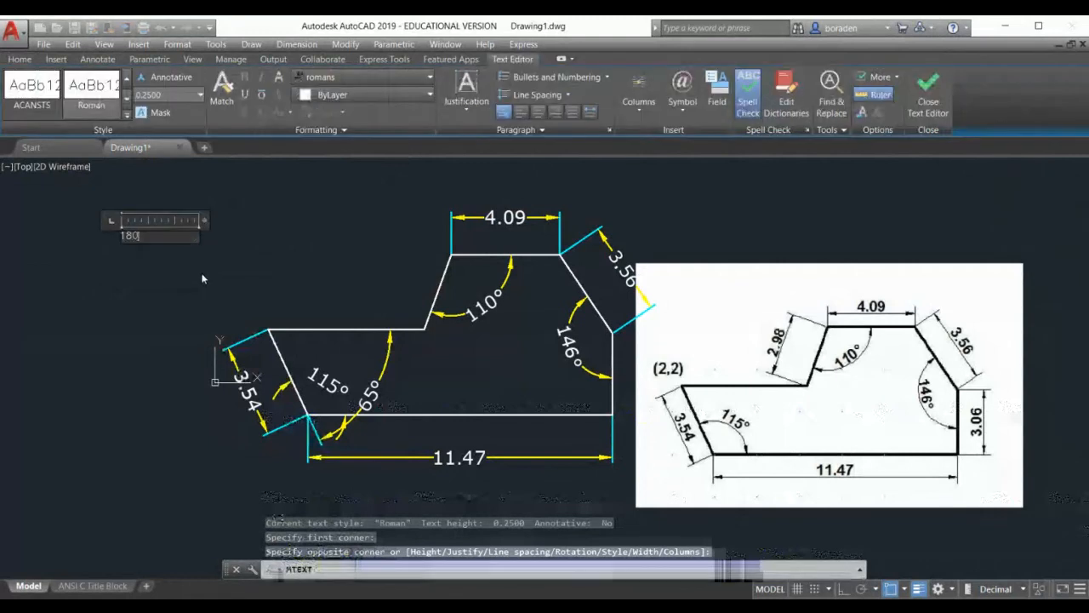
pyautogui.write('-115')
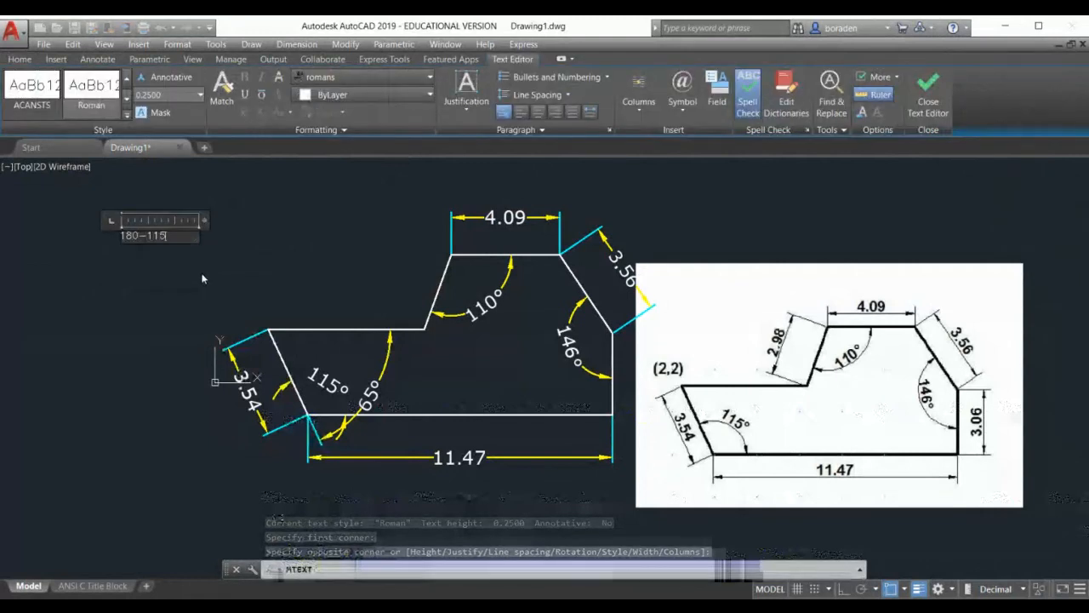
pyautogui.write('=')
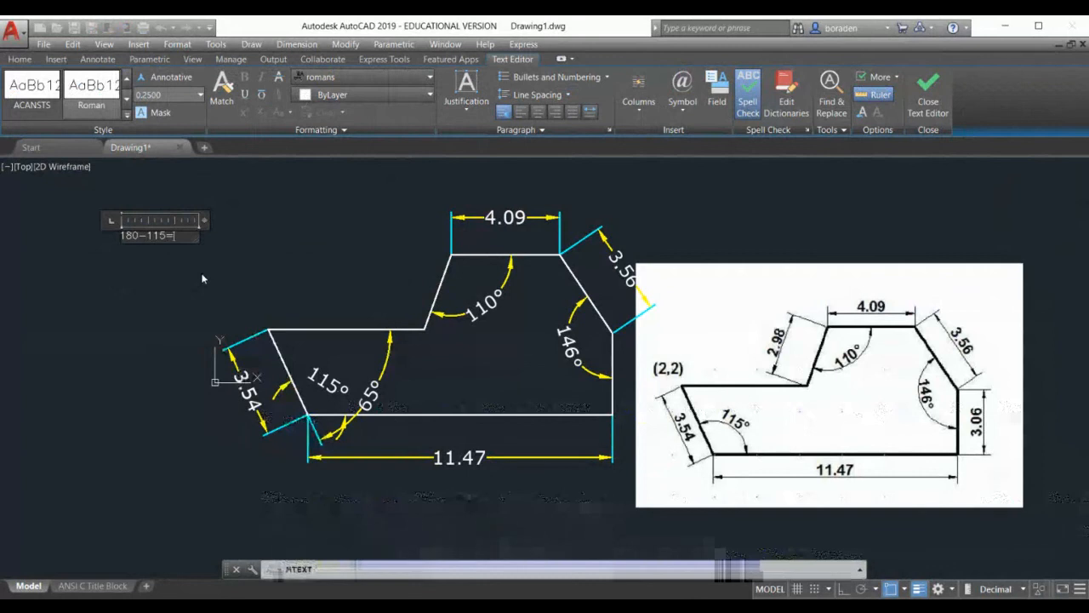
pyautogui.write('65')
pyautogui.press('Return')
pyautogui.write('-65')
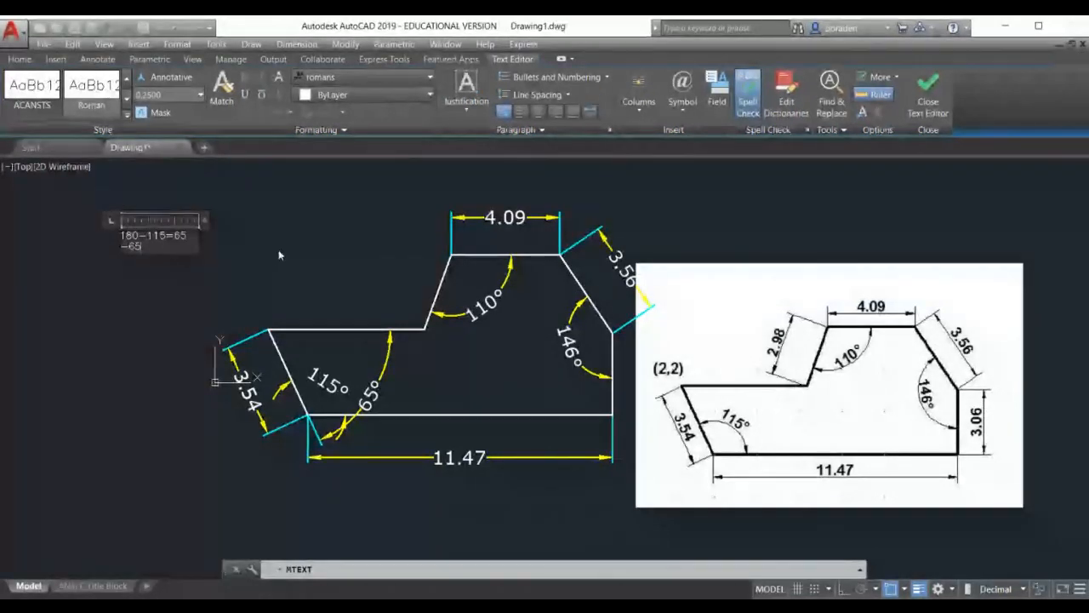
pyautogui.press('Escape')
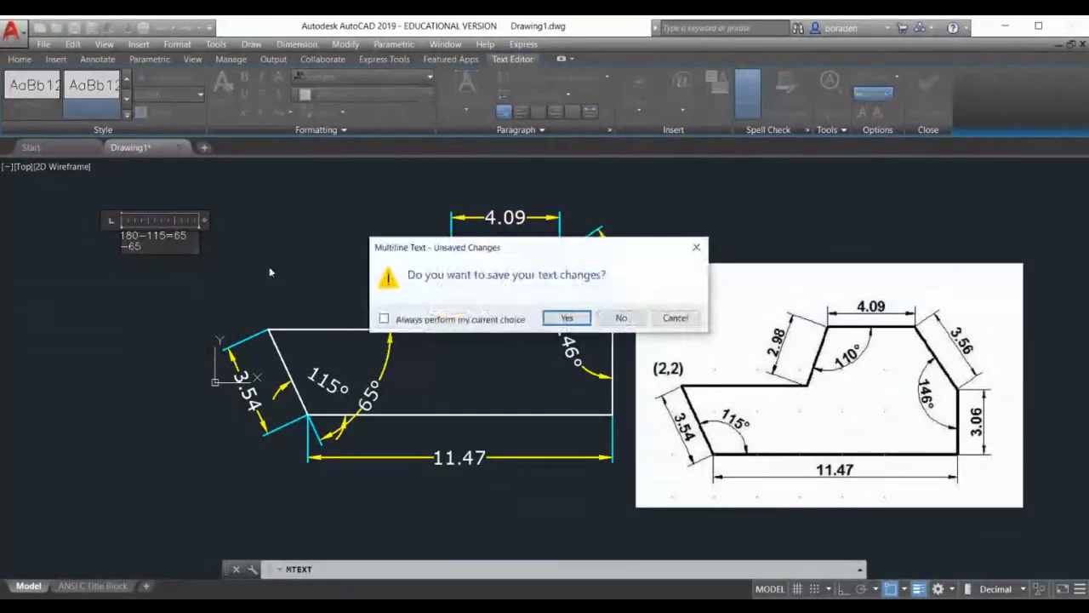
pyautogui.click(566, 317)
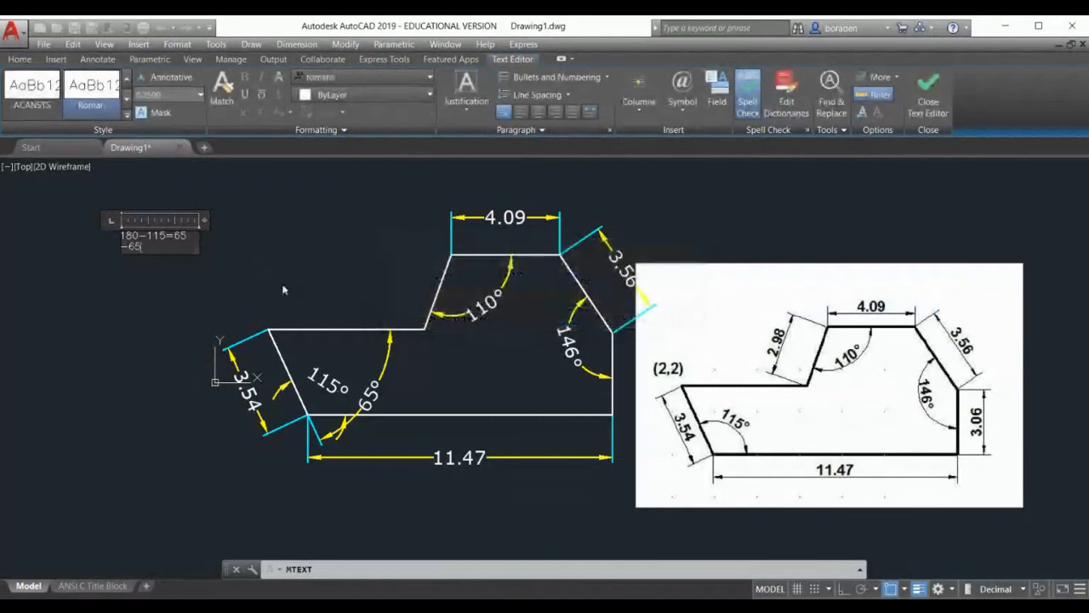